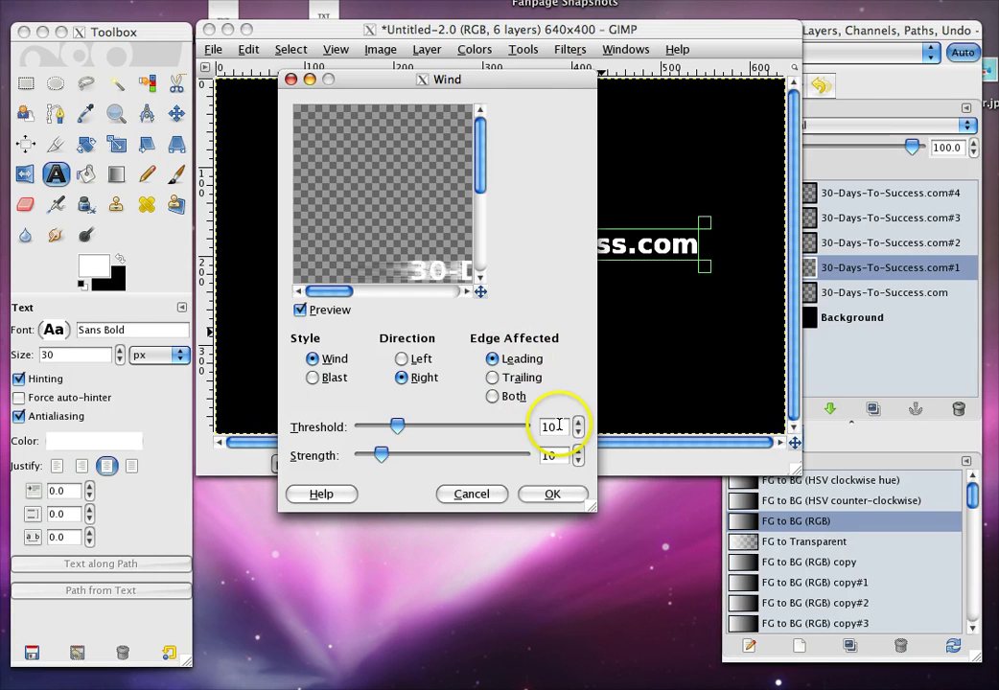
Apply the Wind filter to layer 30-Days-To-Success.com#1 with direction Right, threshold 5 and strength 20
left_click_drag(559, 426, 545, 427)
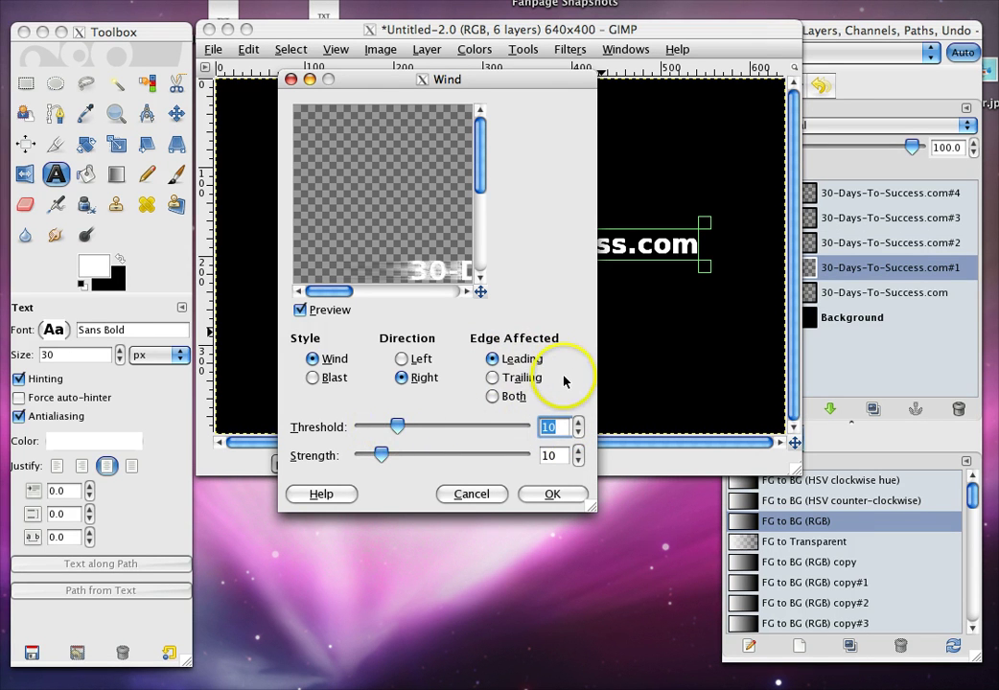
type("5")
left_click_drag(550, 458, 533, 456)
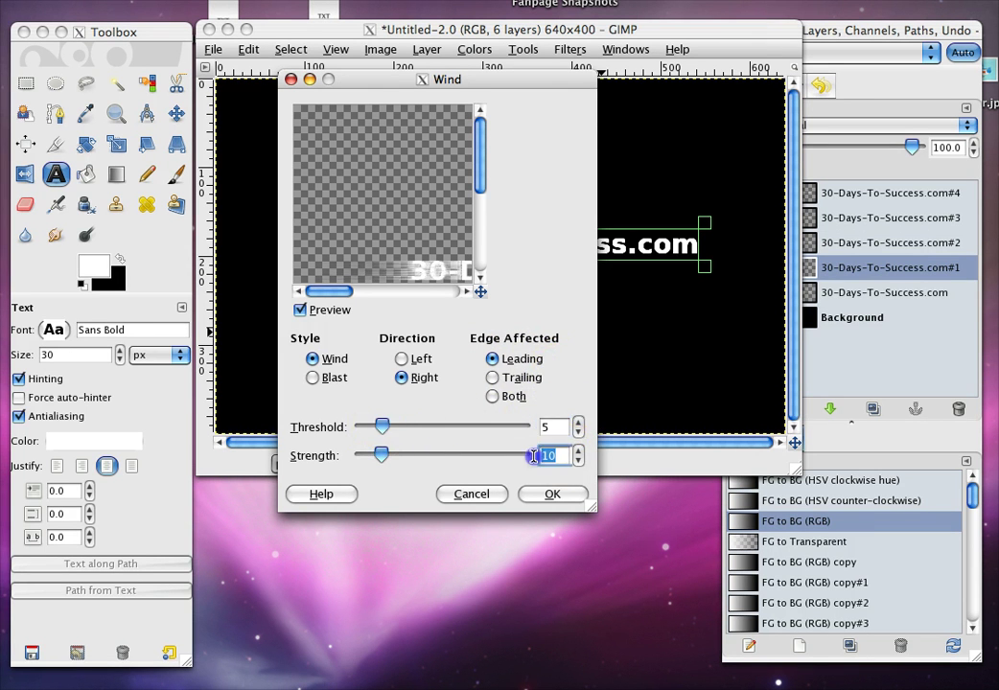
left_click(562, 399)
left_click(552, 494)
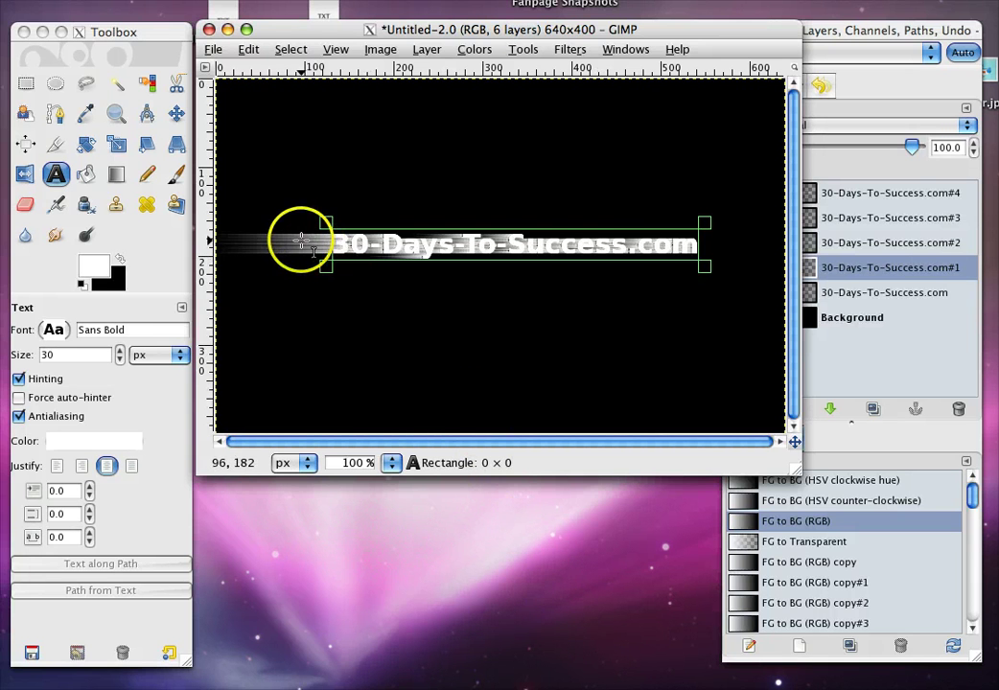
Apply the Wind filter to layer 30-Days-To-Success.com#2 with direction Left, threshold 5 and strength 20
left_click(875, 32)
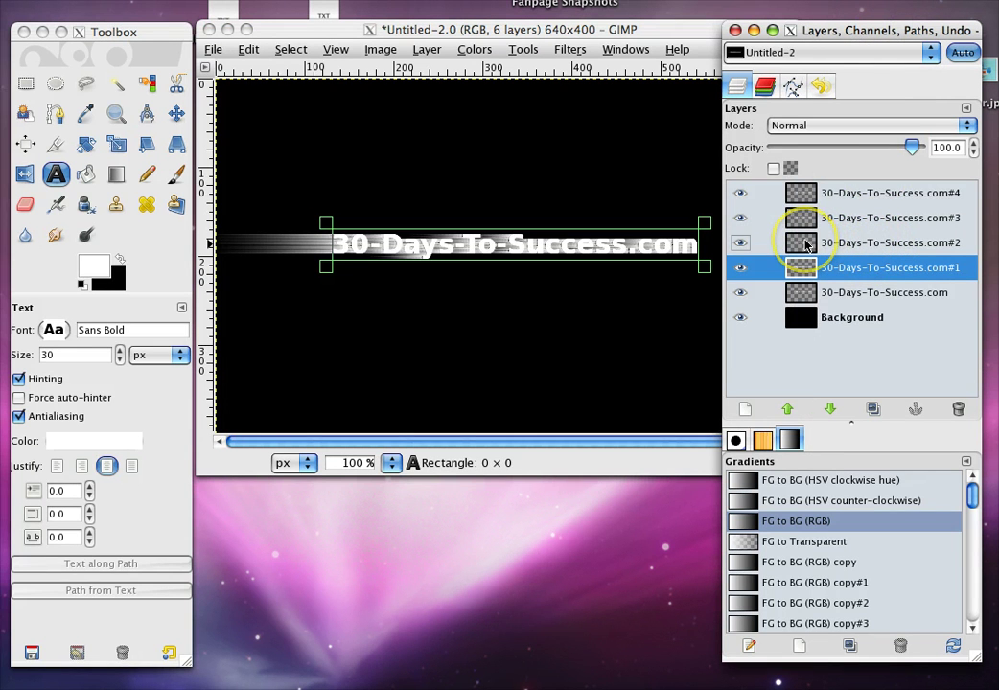
left_click(806, 245)
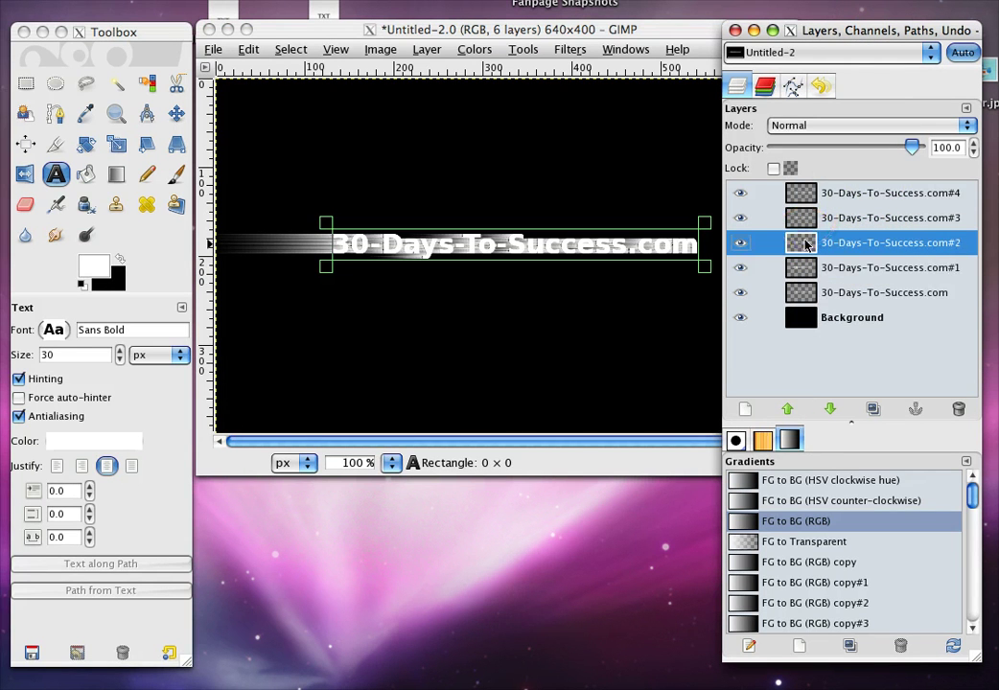
left_click(572, 49)
left_click(572, 50)
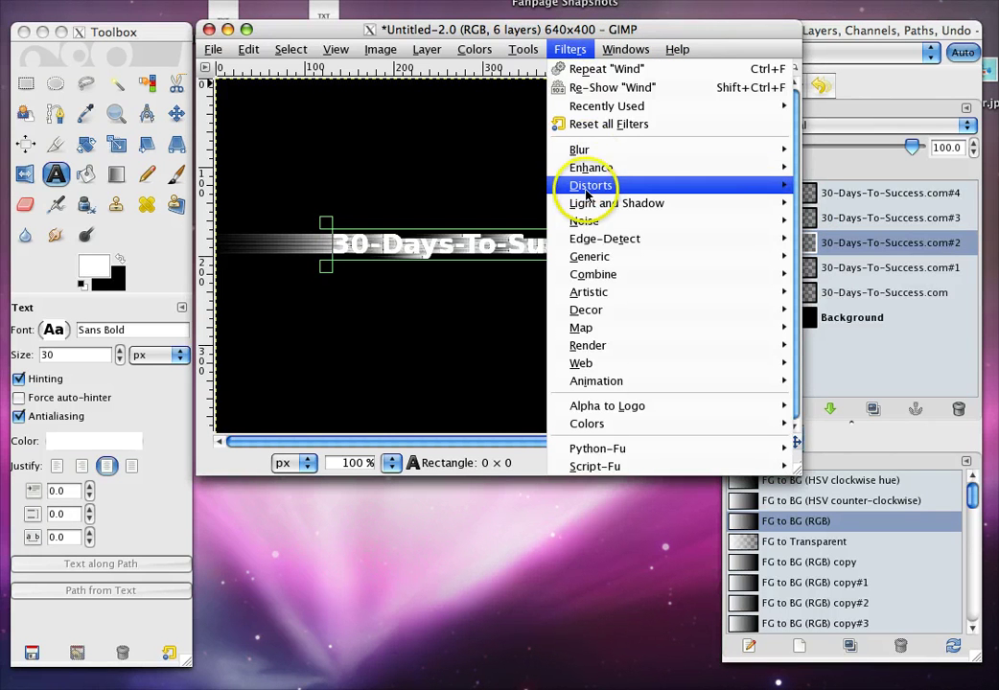
mouse_move(645, 192)
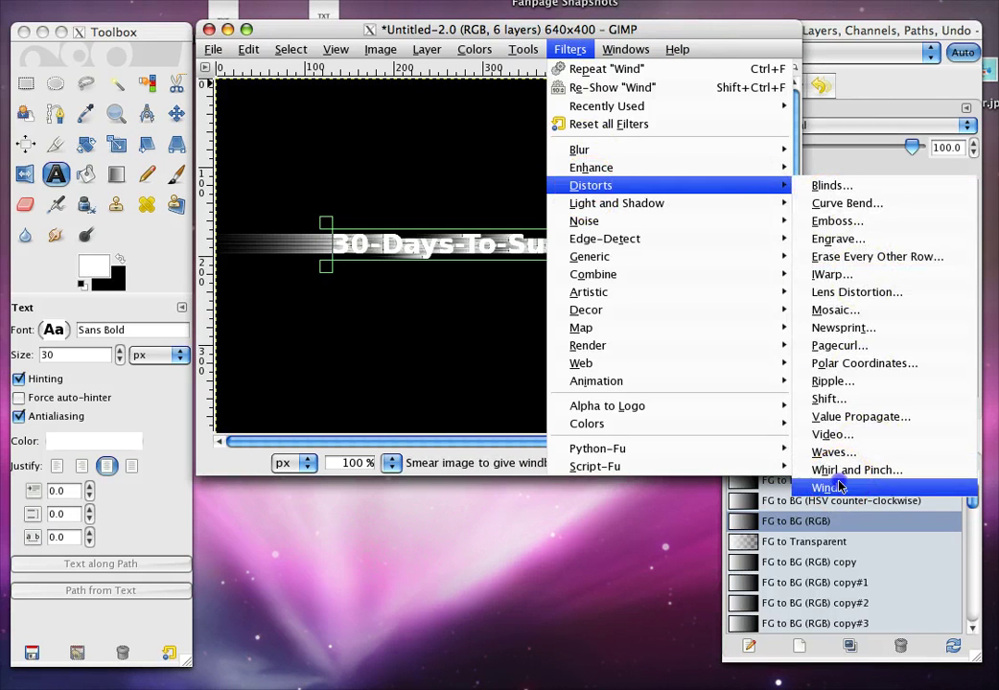
left_click(805, 488)
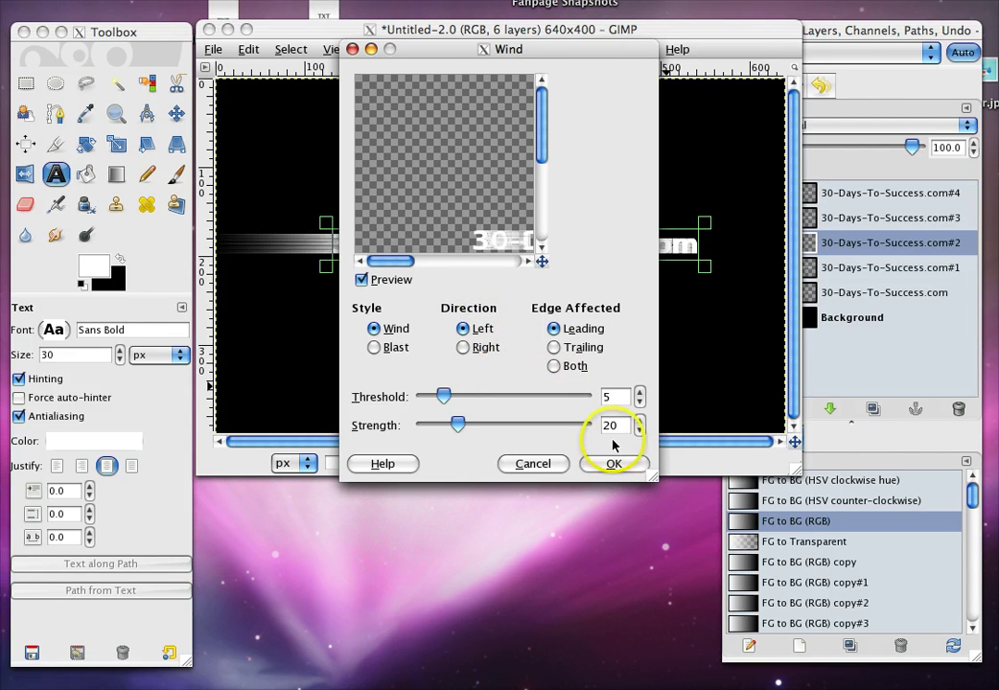
left_click(618, 464)
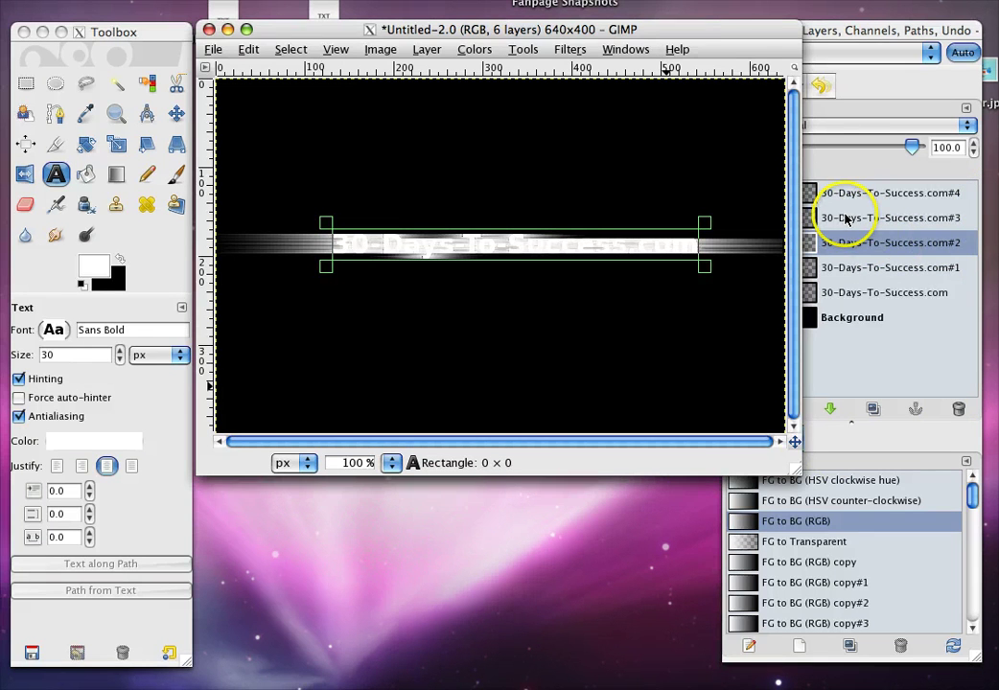
Rotate layer 30-Days-To-Success.com#3 by 90° clockwise
left_click(846, 219)
left_click(801, 219)
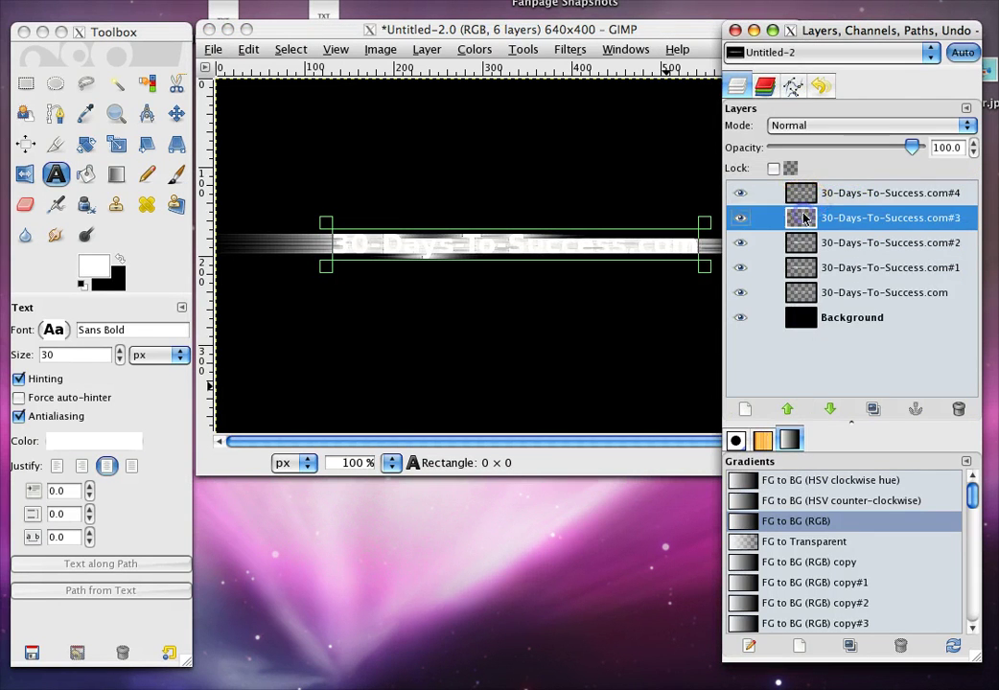
left_click(431, 53)
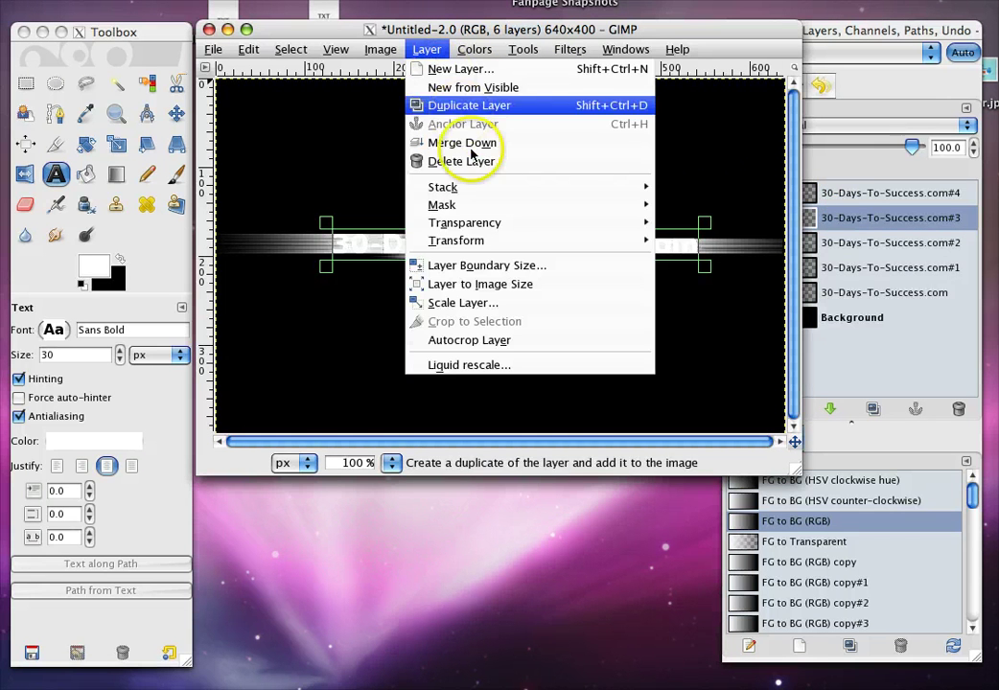
mouse_move(444, 242)
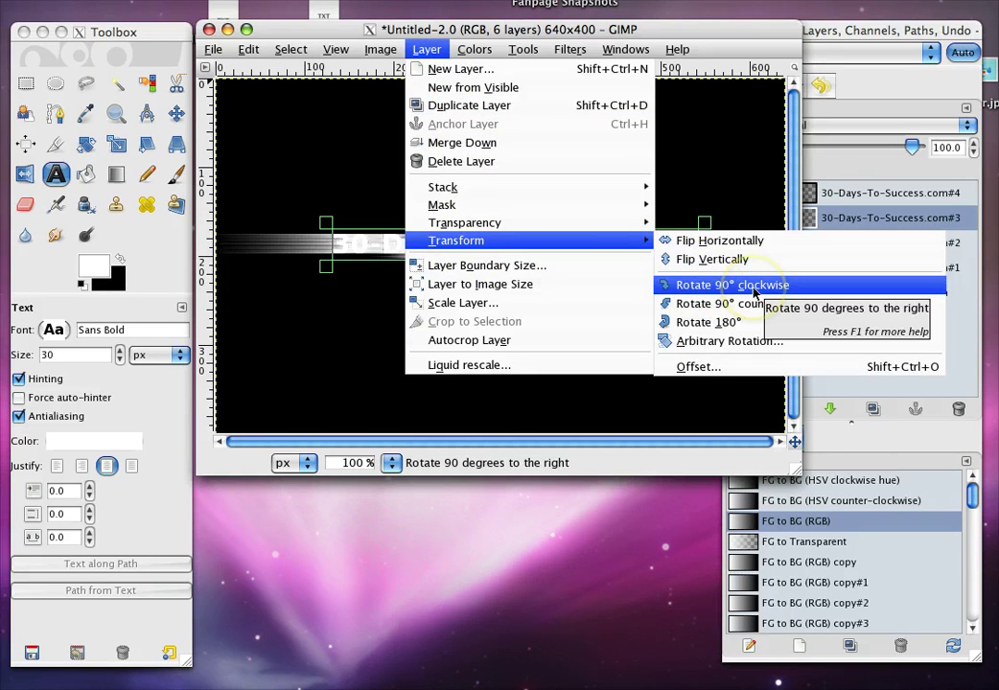
left_click(711, 286)
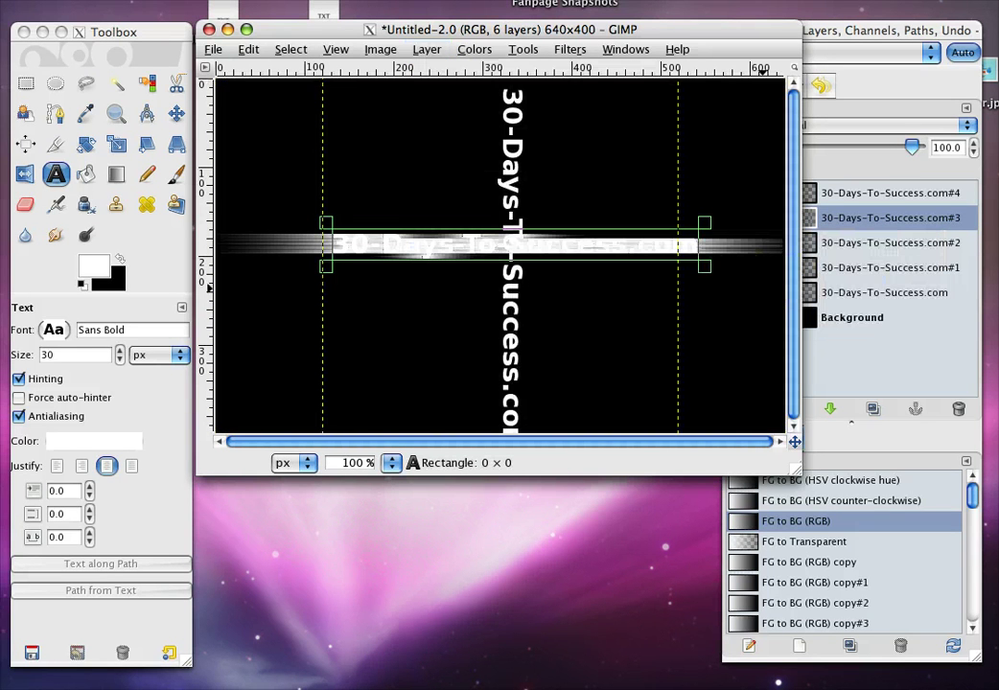
Apply the Wind filter to the rotated #3 text layer with direction Left, threshold 5 and strength 20
left_click(575, 49)
mouse_move(588, 188)
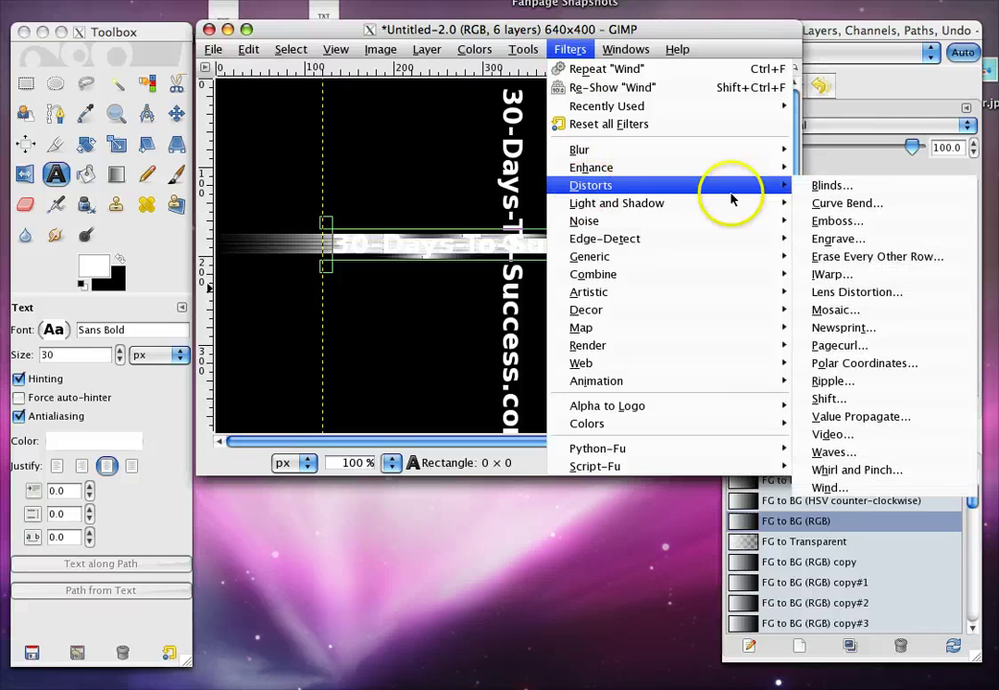
left_click(830, 488)
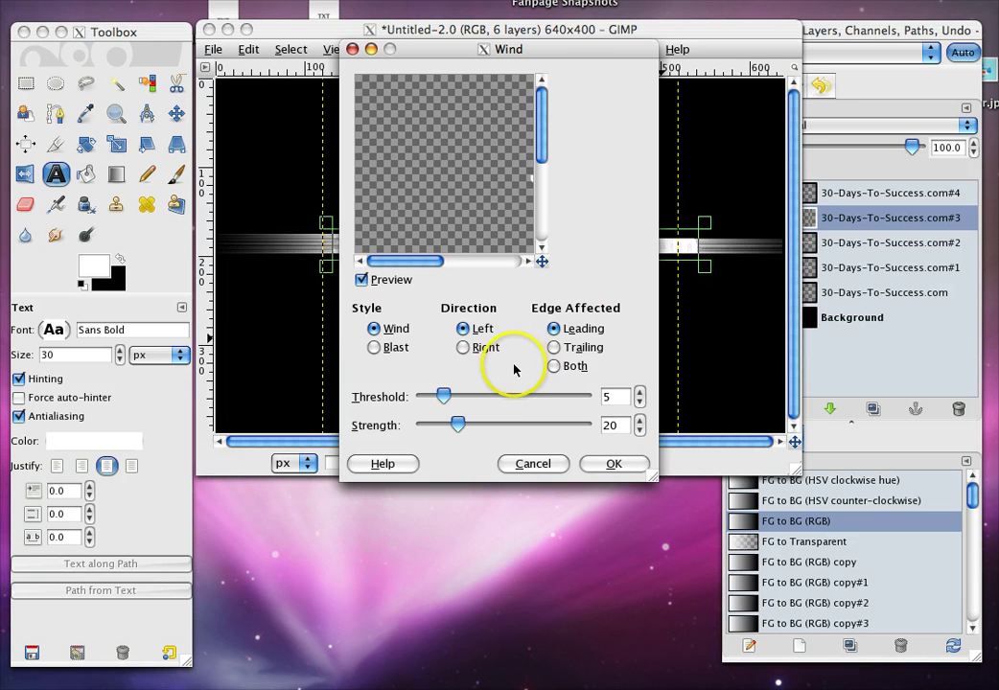
left_click(614, 464)
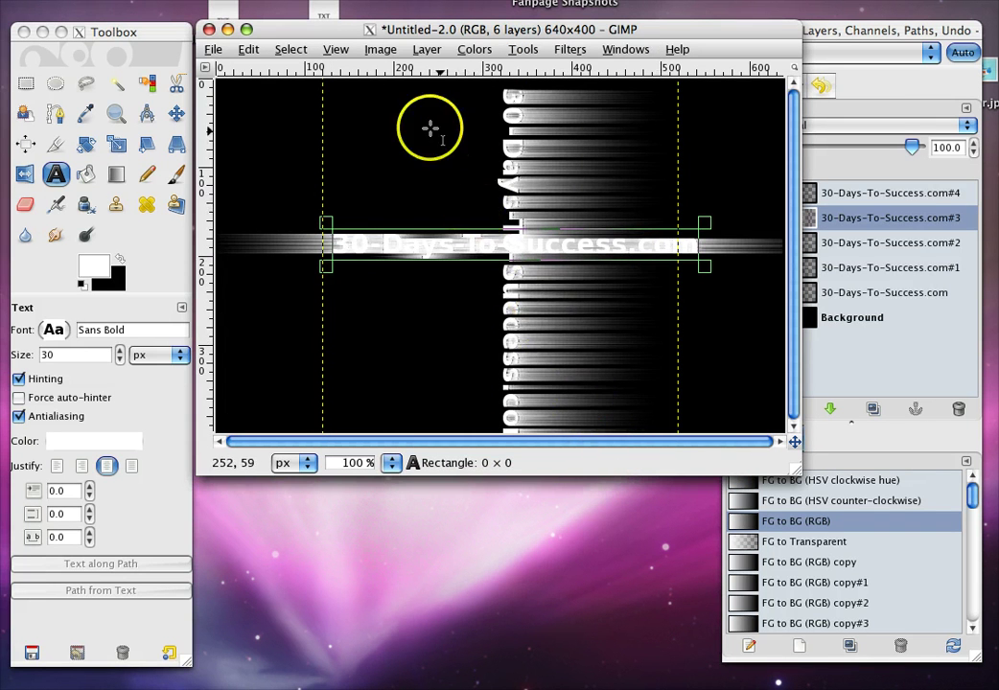
Rotate the wind-streaked #3 text layer 90° counter-clockwise
left_click(425, 49)
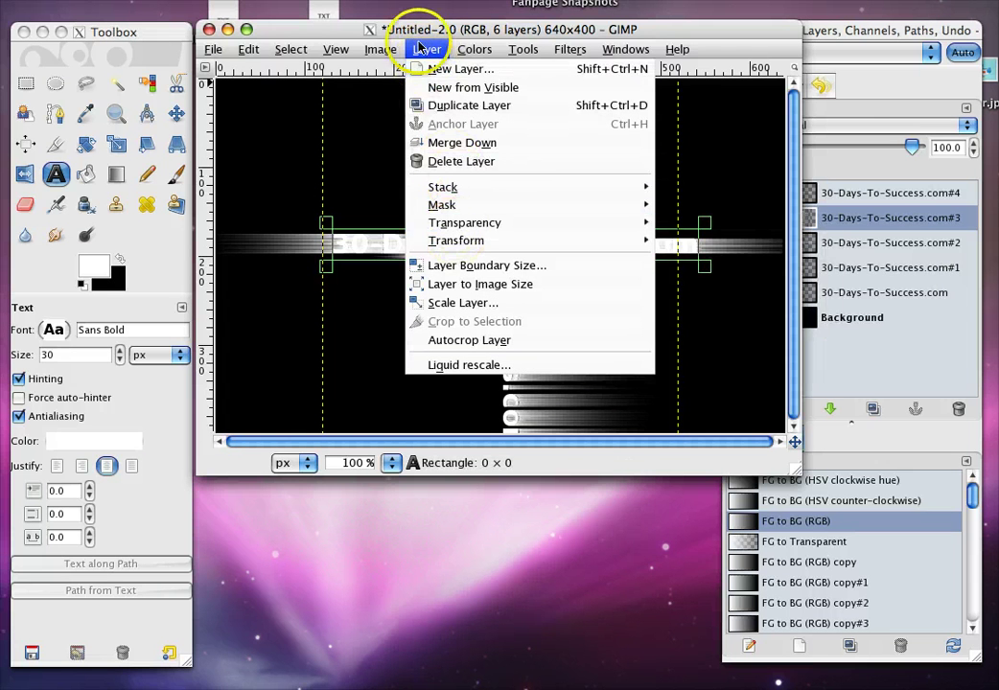
mouse_move(455, 241)
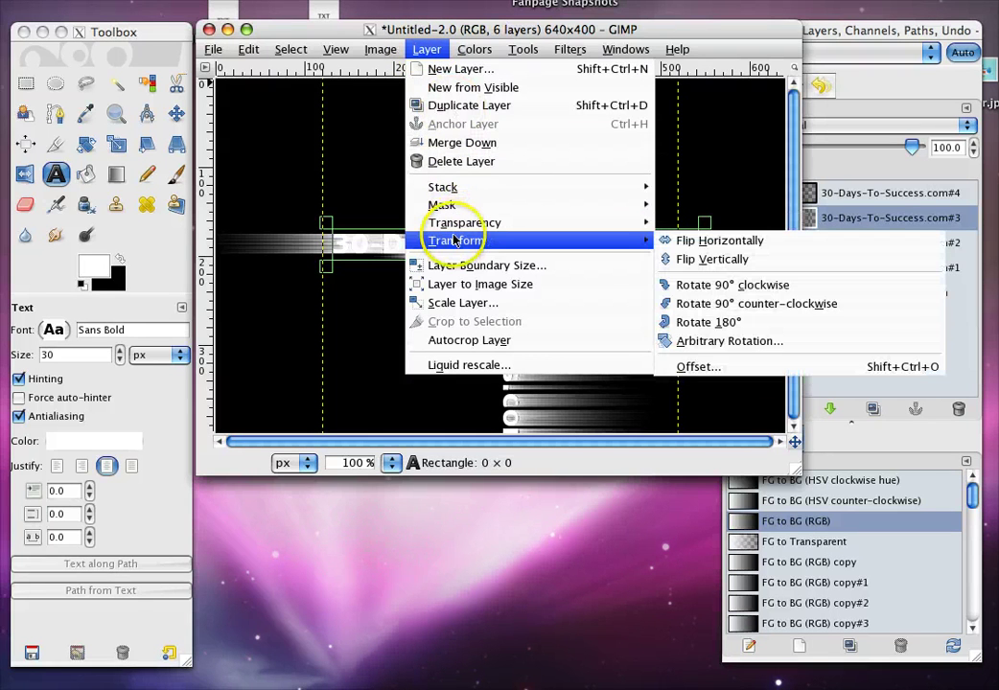
left_click(758, 303)
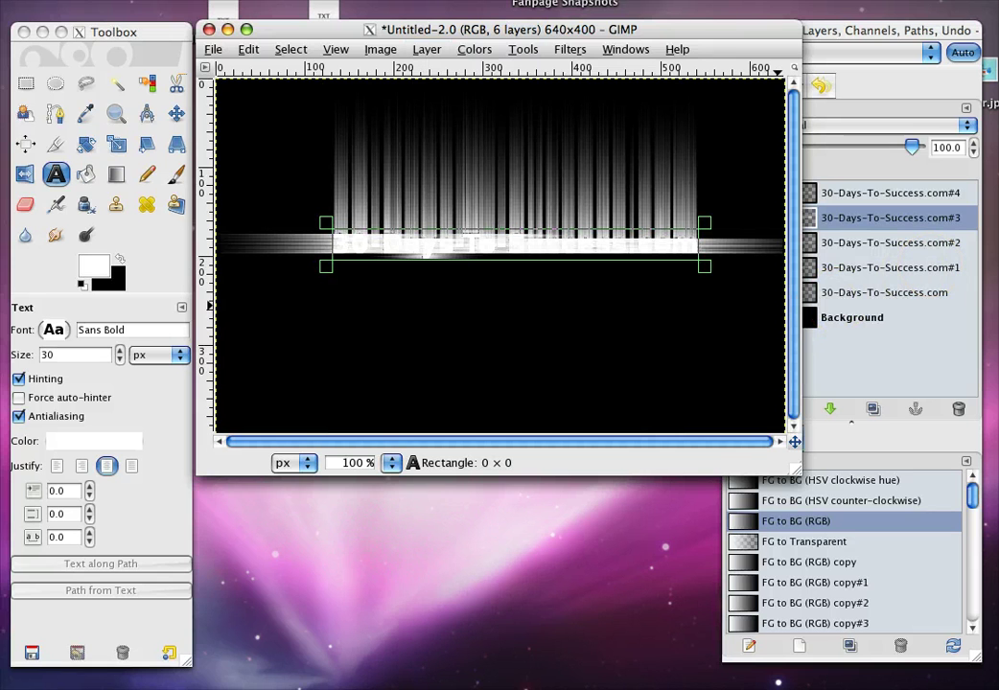
Rotate layer 30-Days-To-Success.com#4 by 90° clockwise
left_click(805, 193)
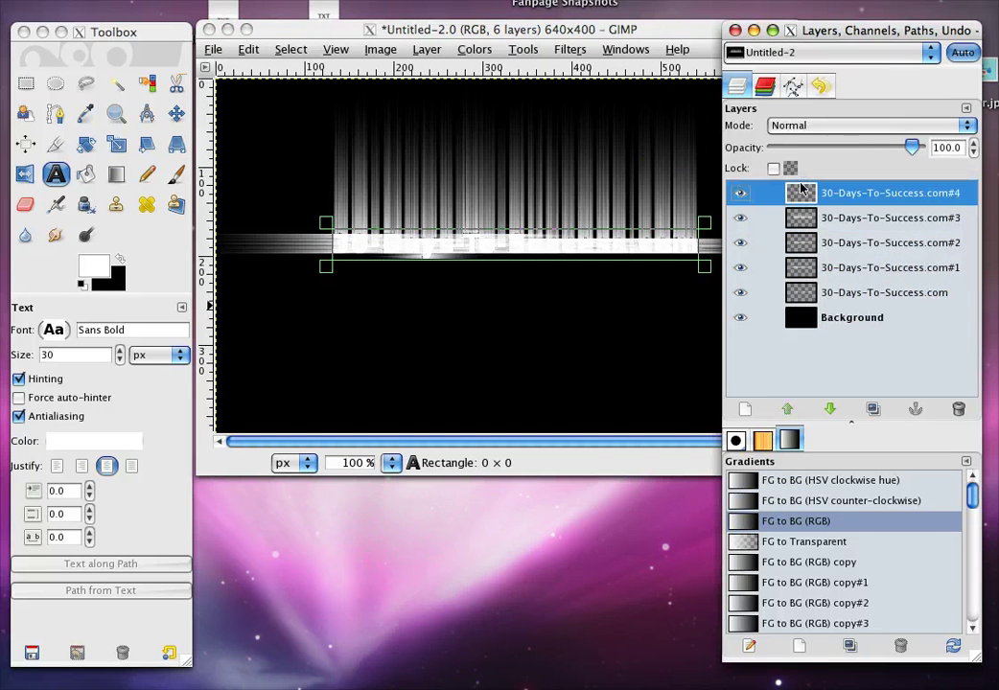
left_click(433, 54)
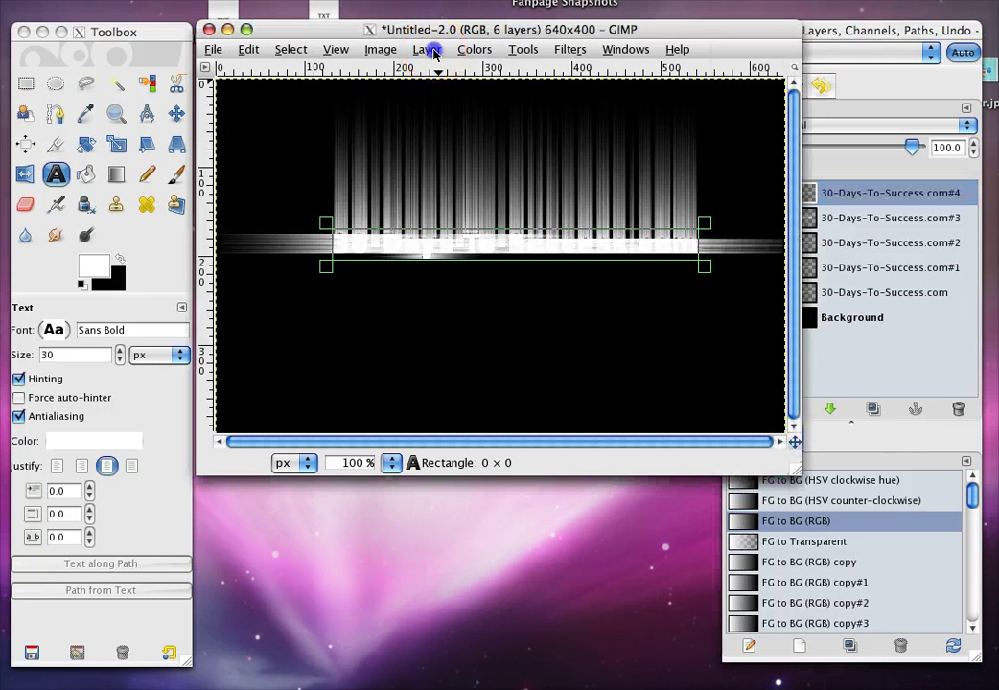
left_click(433, 53)
mouse_move(449, 246)
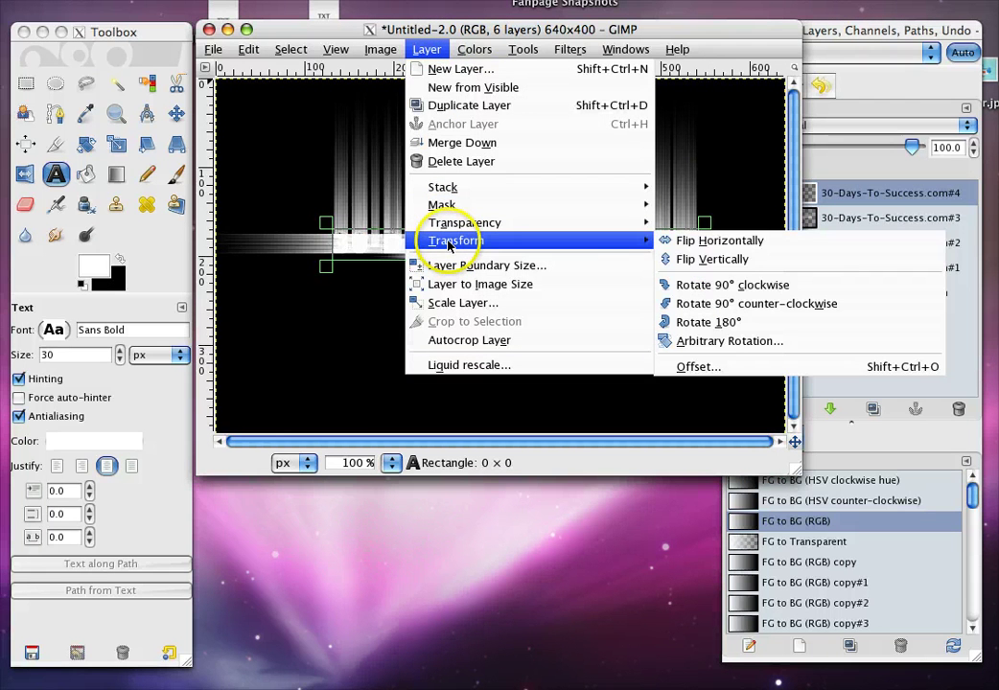
left_click(740, 286)
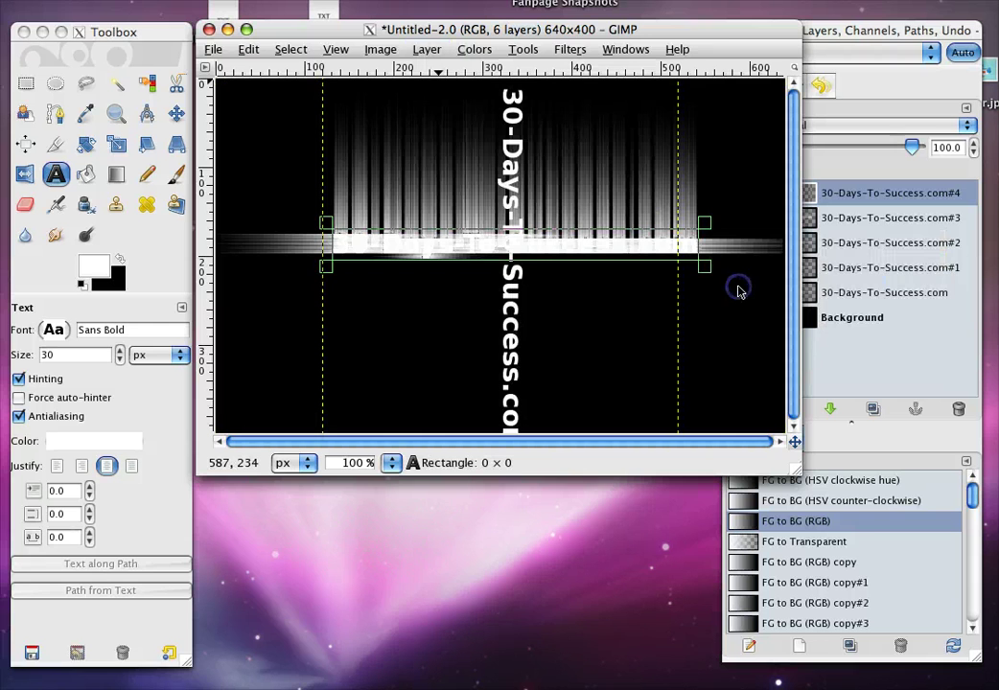
Apply the Wind filter to the rotated #4 text layer with direction Right, threshold 5 and strength 20
left_click(573, 49)
mouse_move(600, 190)
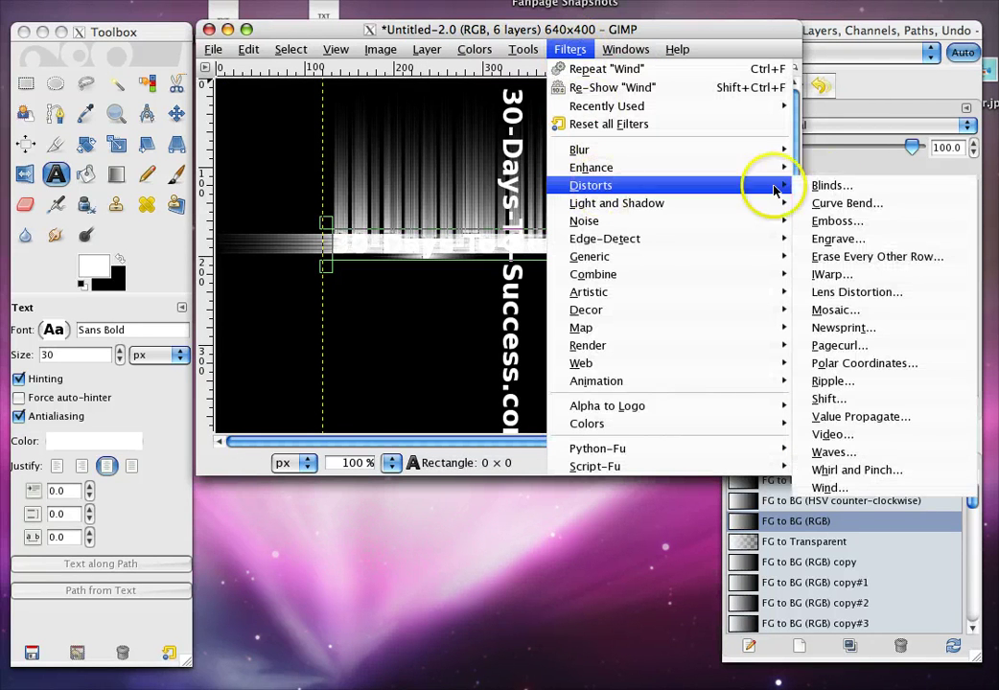
left_click(840, 491)
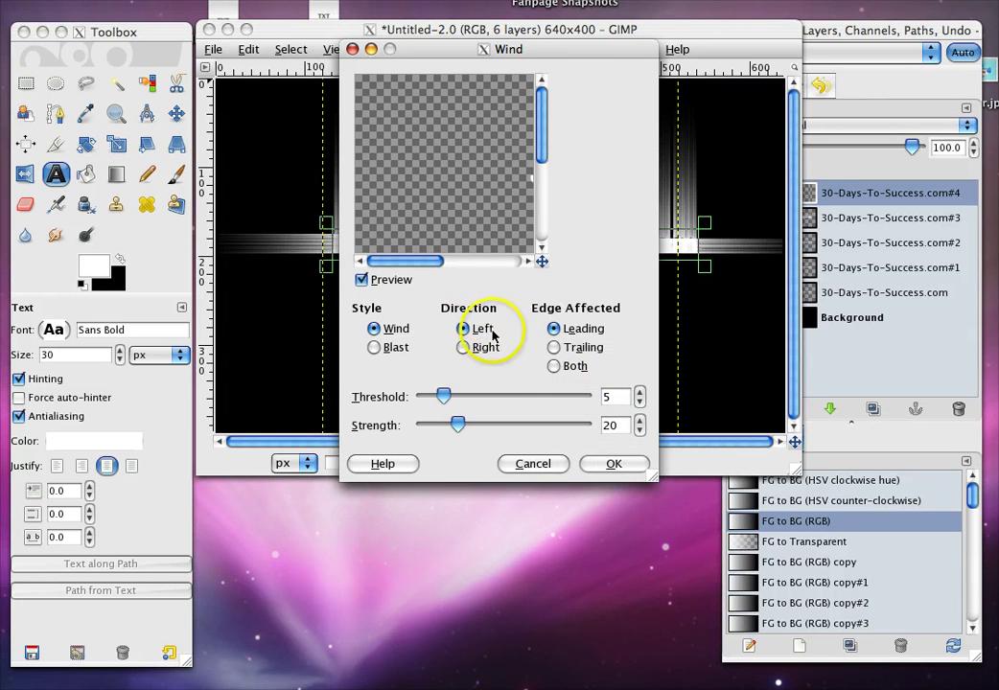
left_click(464, 349)
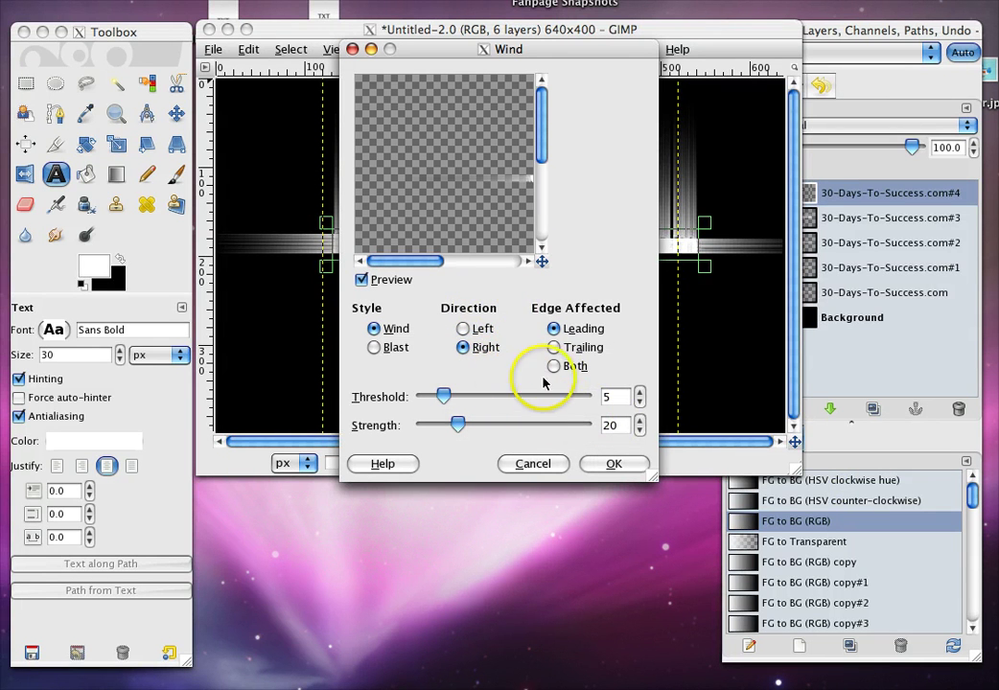
left_click(614, 465)
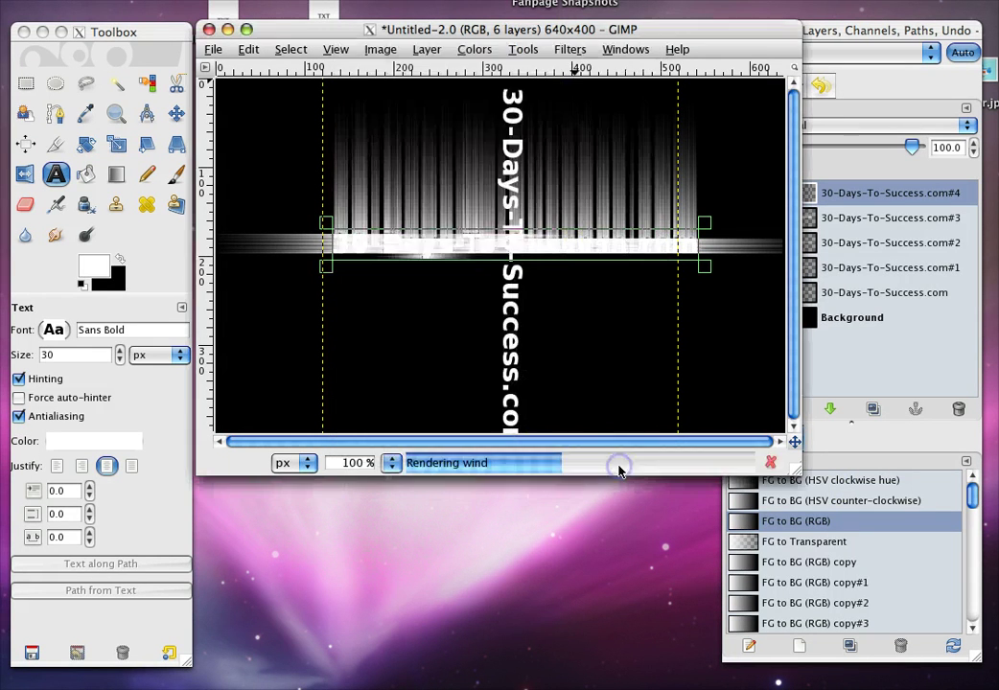
Rotate the wind-streaked #4 text layer 90° counter-clockwise
left_click(428, 50)
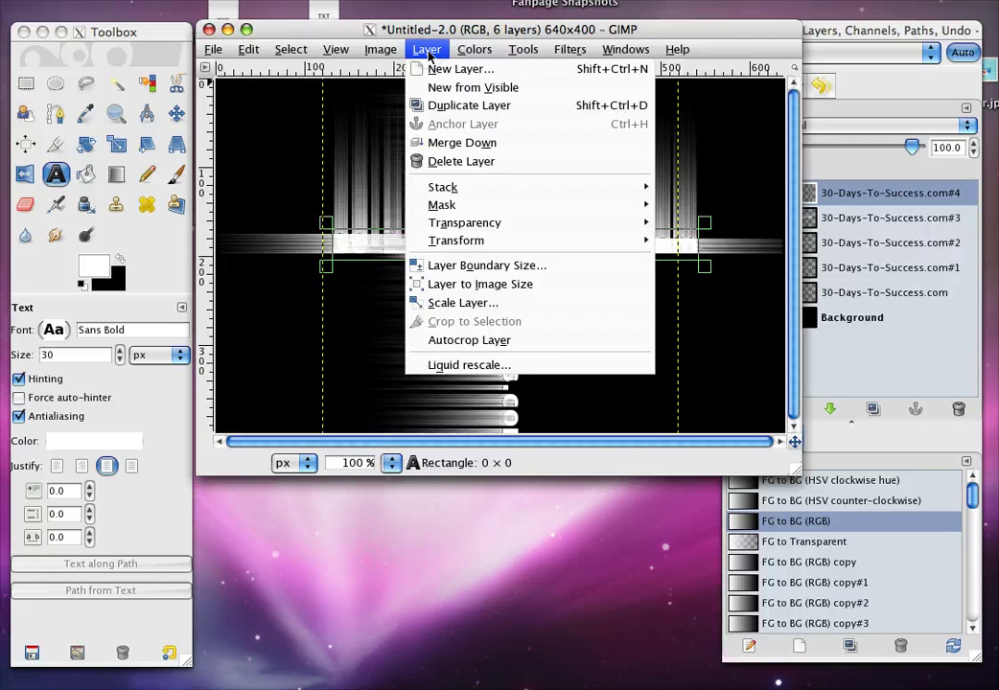
mouse_move(446, 241)
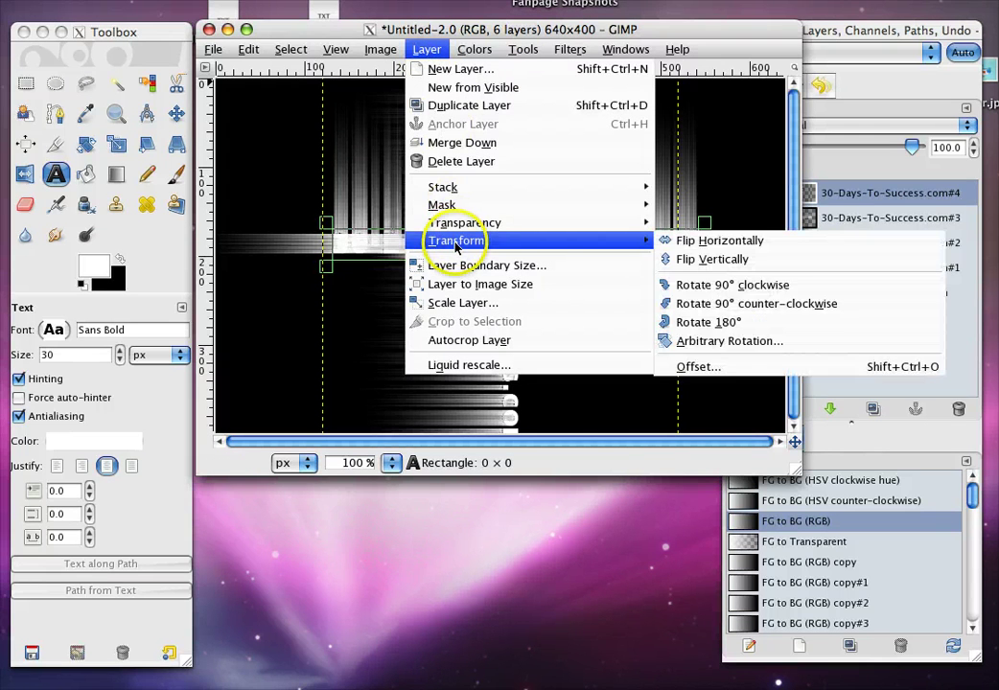
left_click(732, 305)
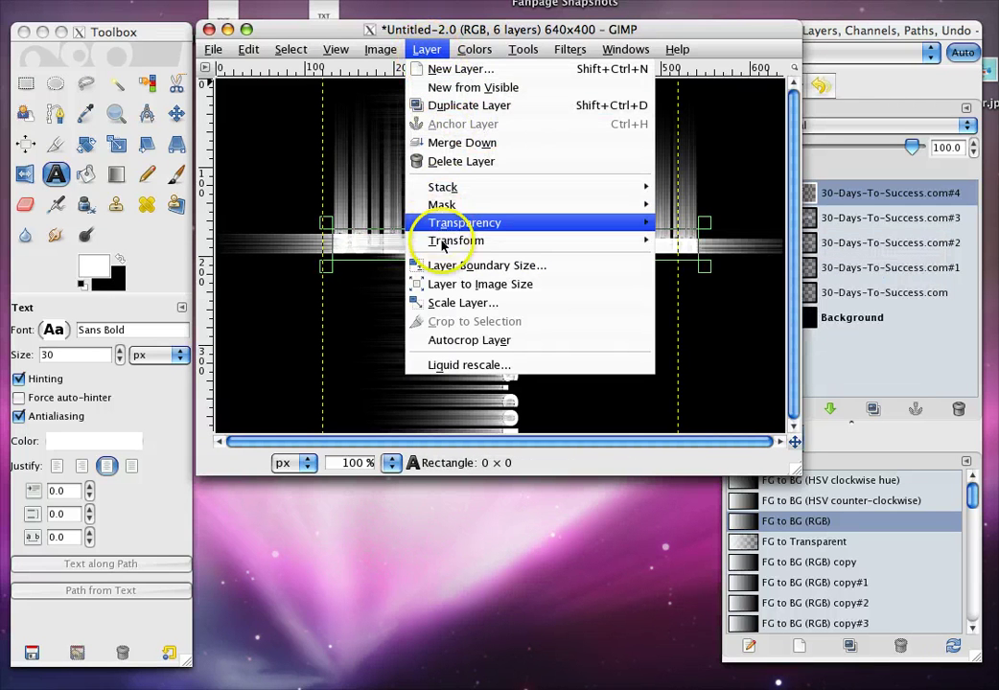
mouse_move(442, 247)
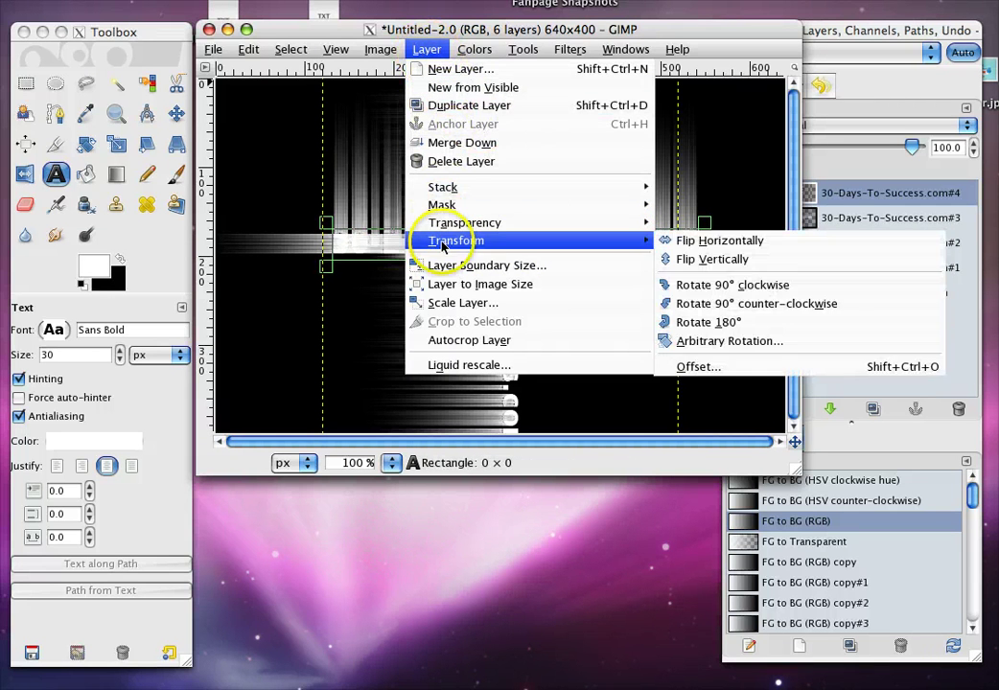
left_click(751, 304)
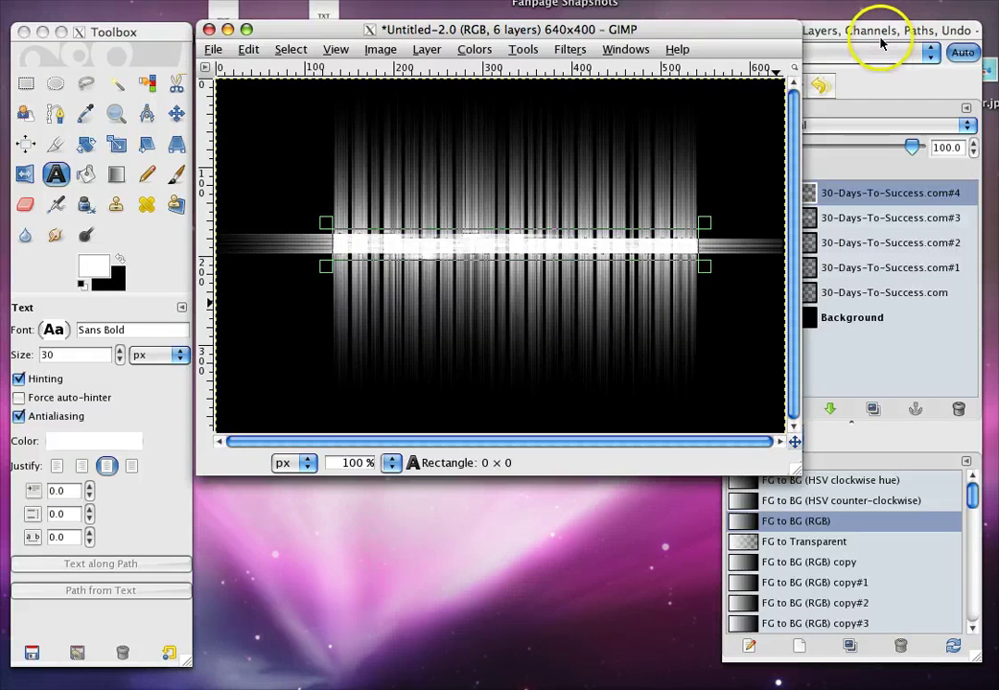
Raise the original 30-Days-To-Success.com text layer to the top of the layer stack
left_click(838, 32)
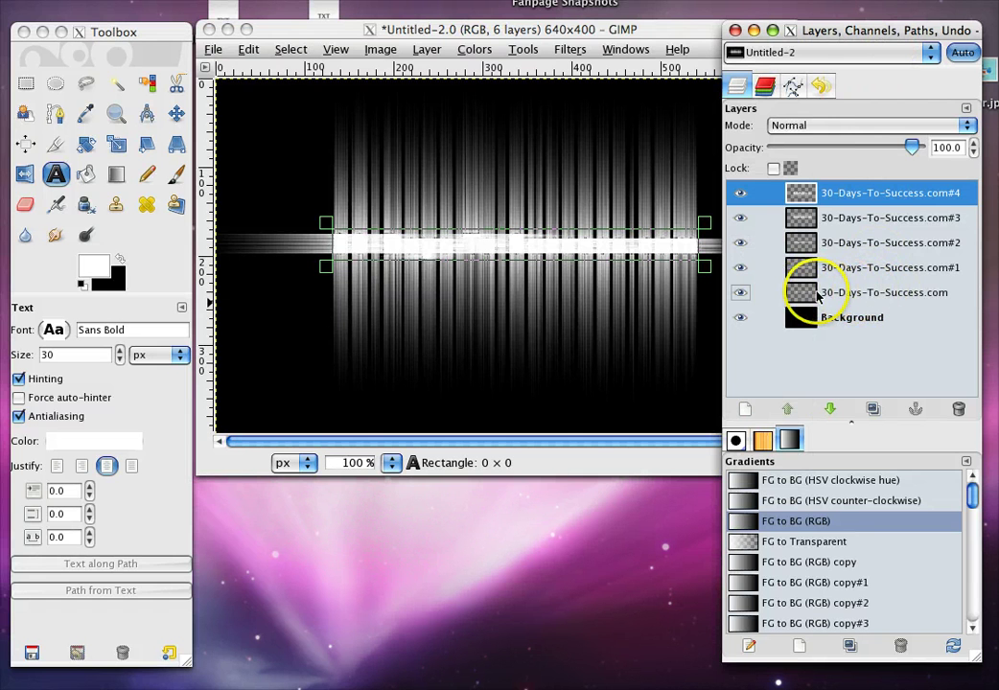
left_click(803, 293)
left_click(947, 289)
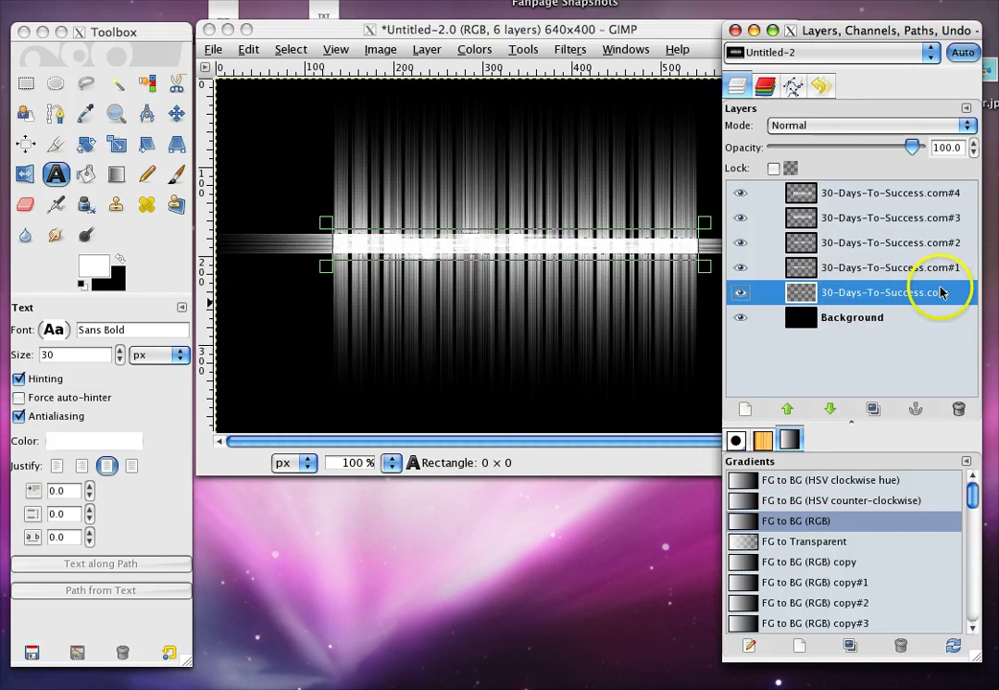
left_click(870, 300)
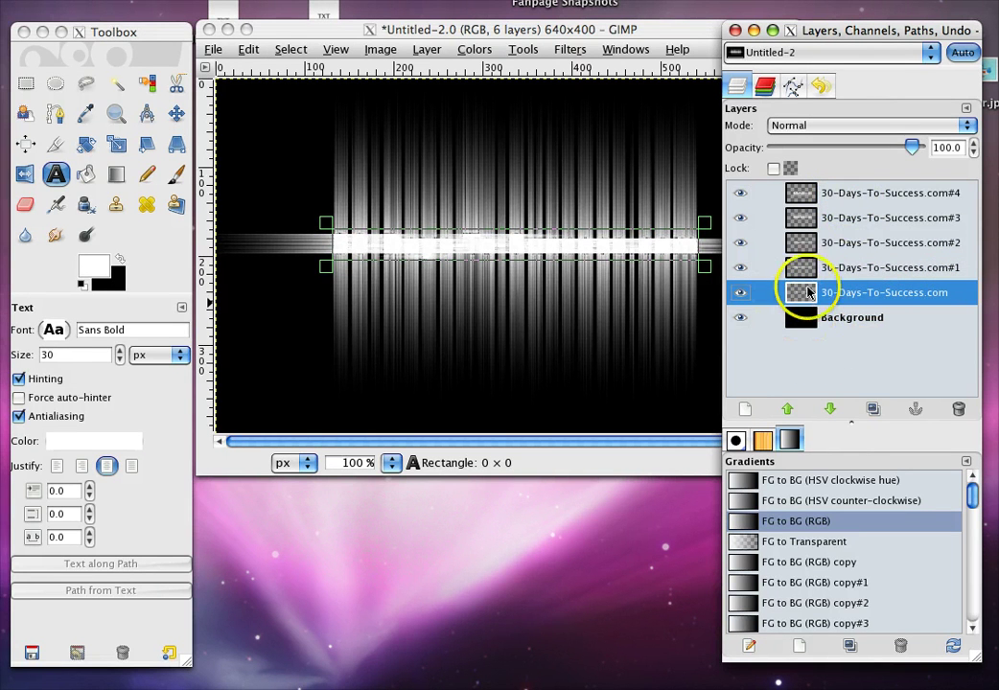
left_click(788, 409)
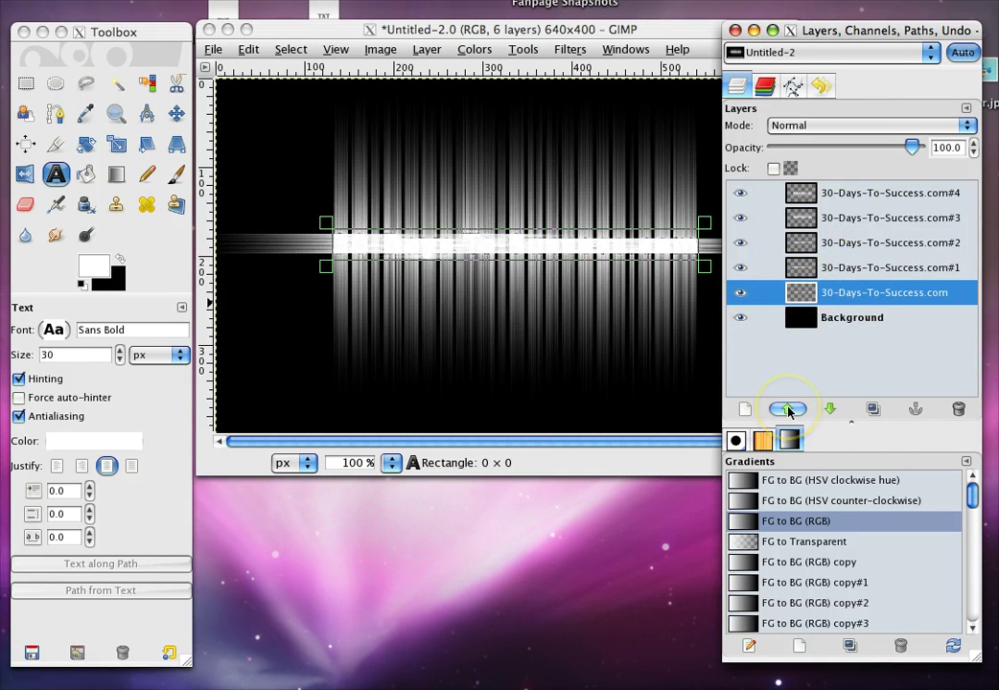
left_click(788, 409)
left_click(788, 410)
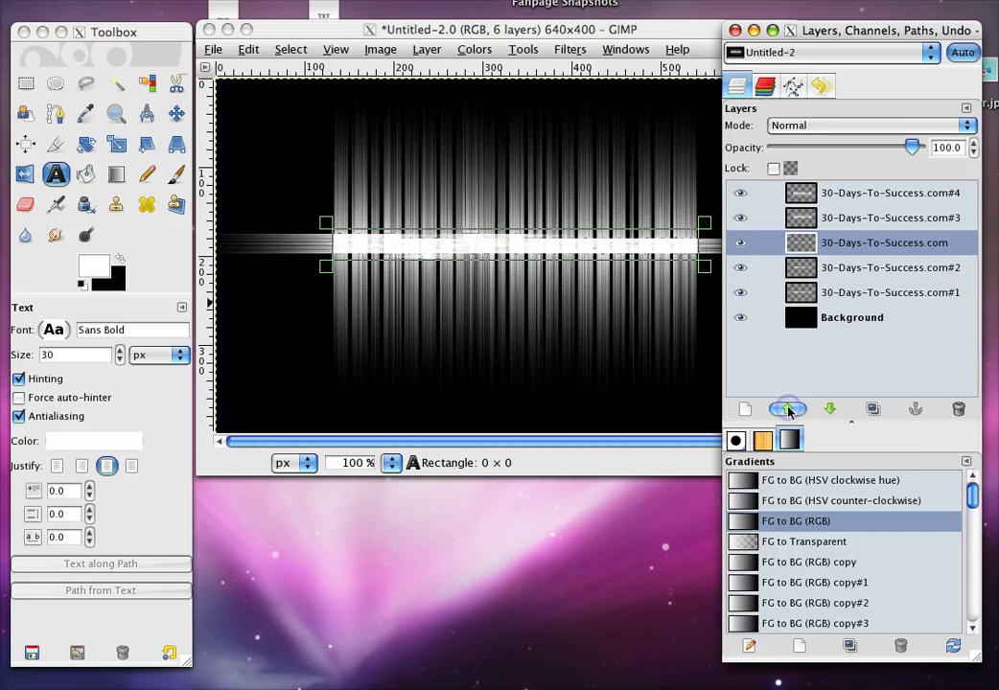
left_click(788, 409)
left_click(788, 409)
left_click(858, 198)
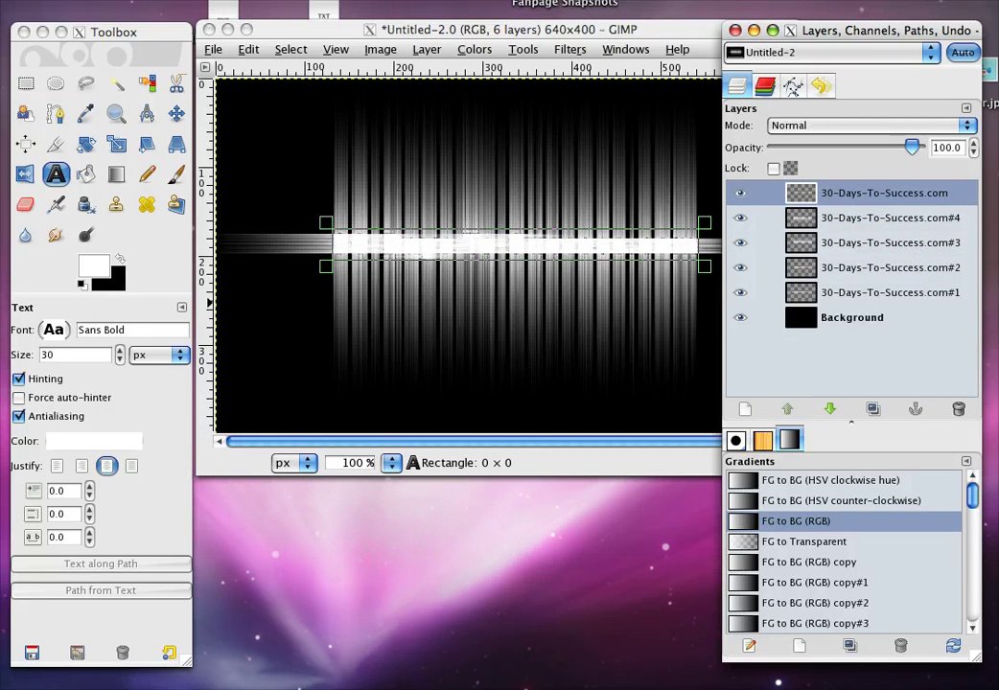
Create a selection from the alpha of the original 30-Days-To-Success.com text layer
left_click(801, 191)
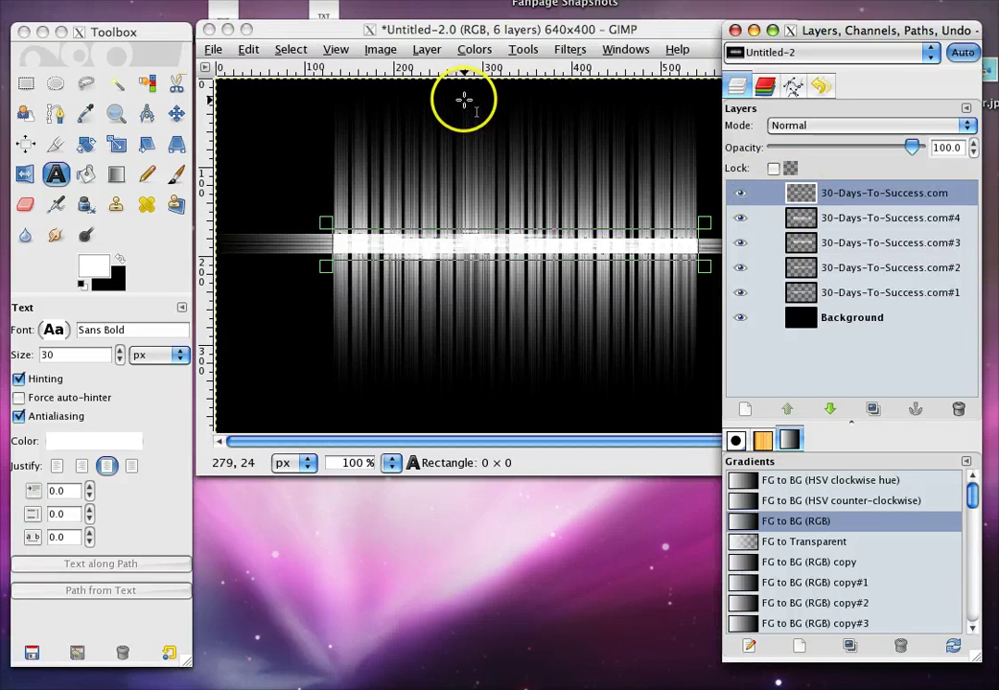
left_click(425, 49)
left_click(427, 49)
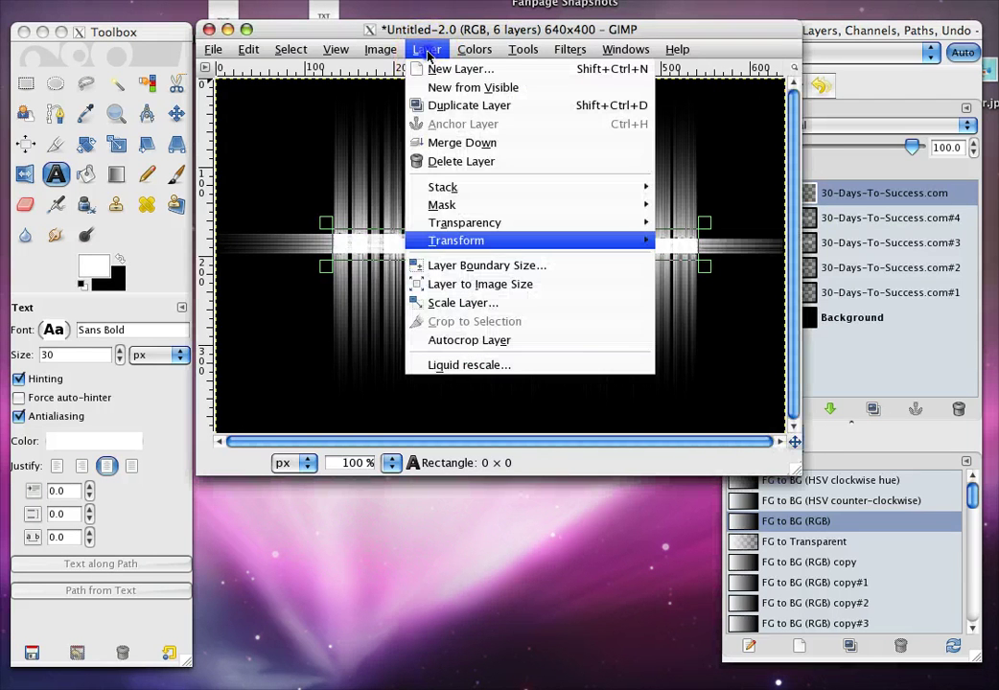
left_click(443, 222)
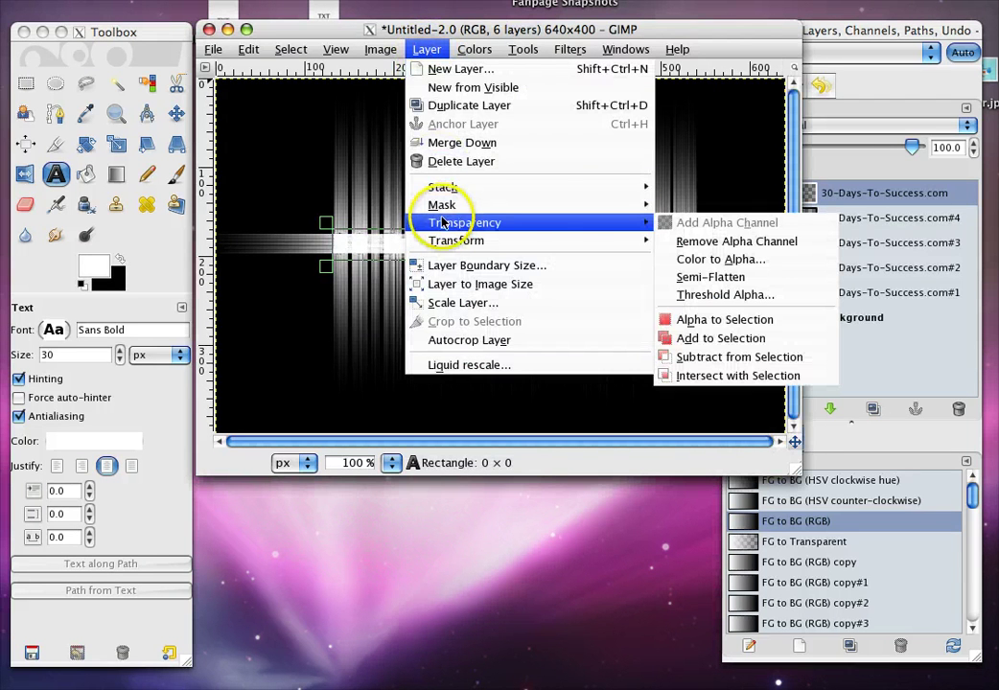
left_click(690, 324)
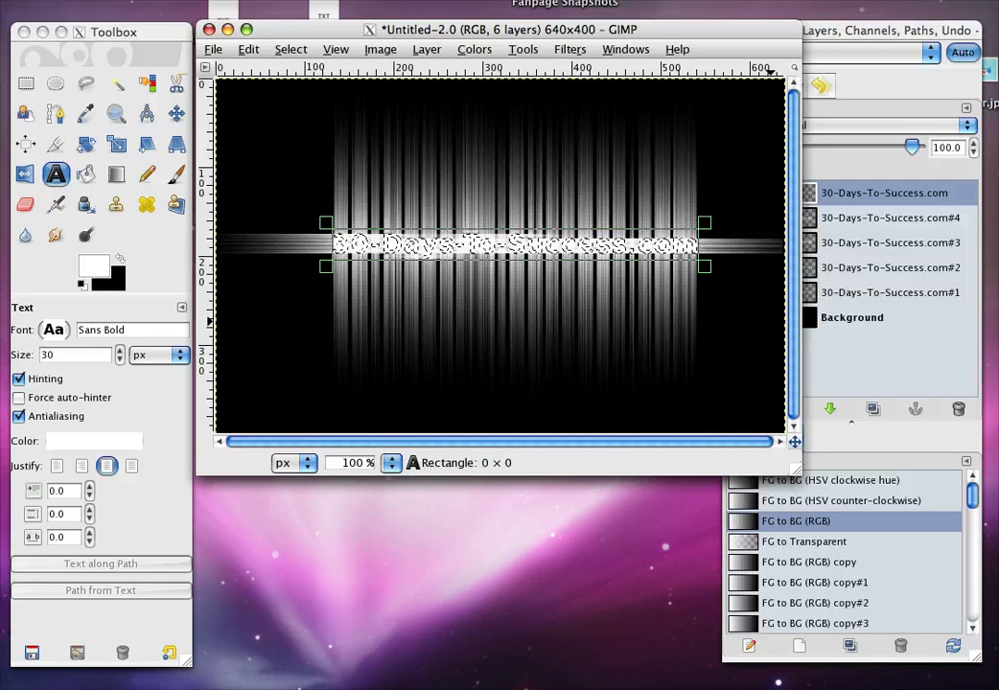
Grow the text-shaped selection by 2 pixels
left_click(291, 49)
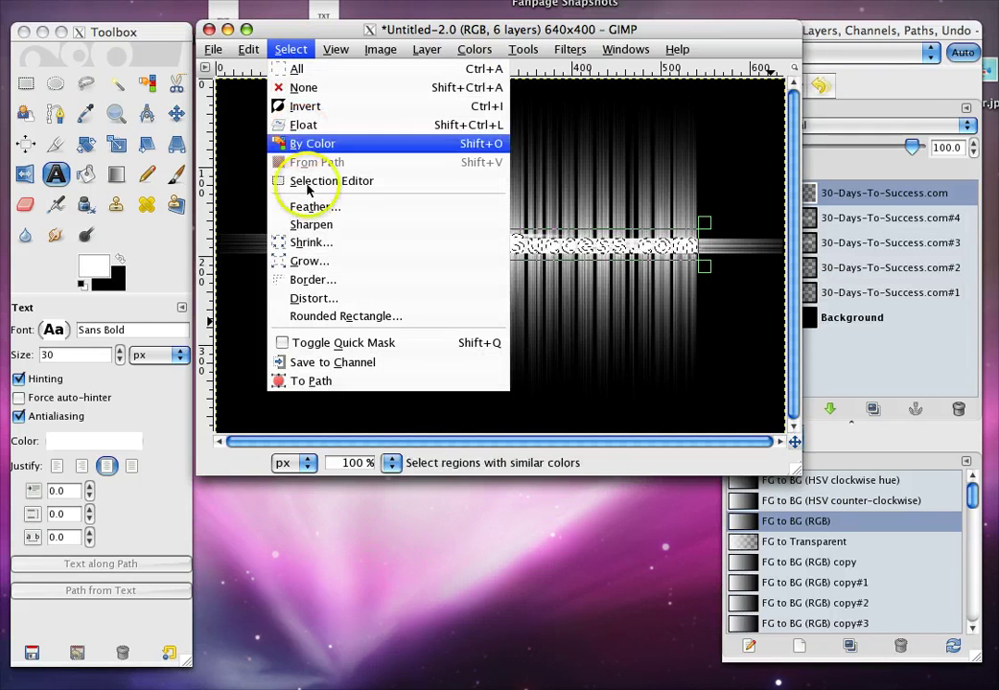
left_click(307, 262)
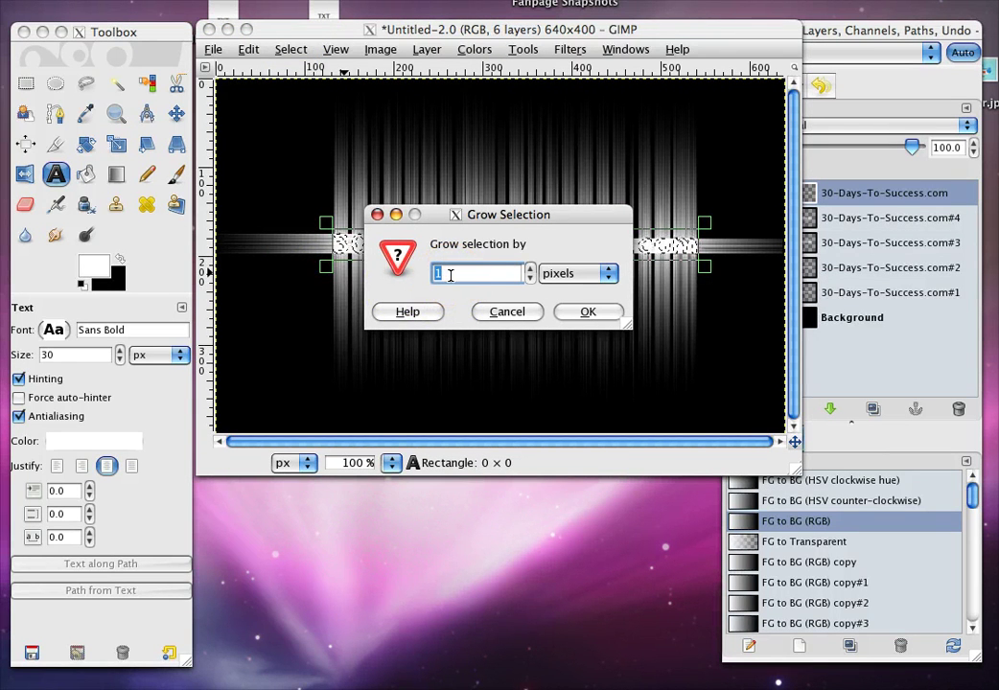
type("2")
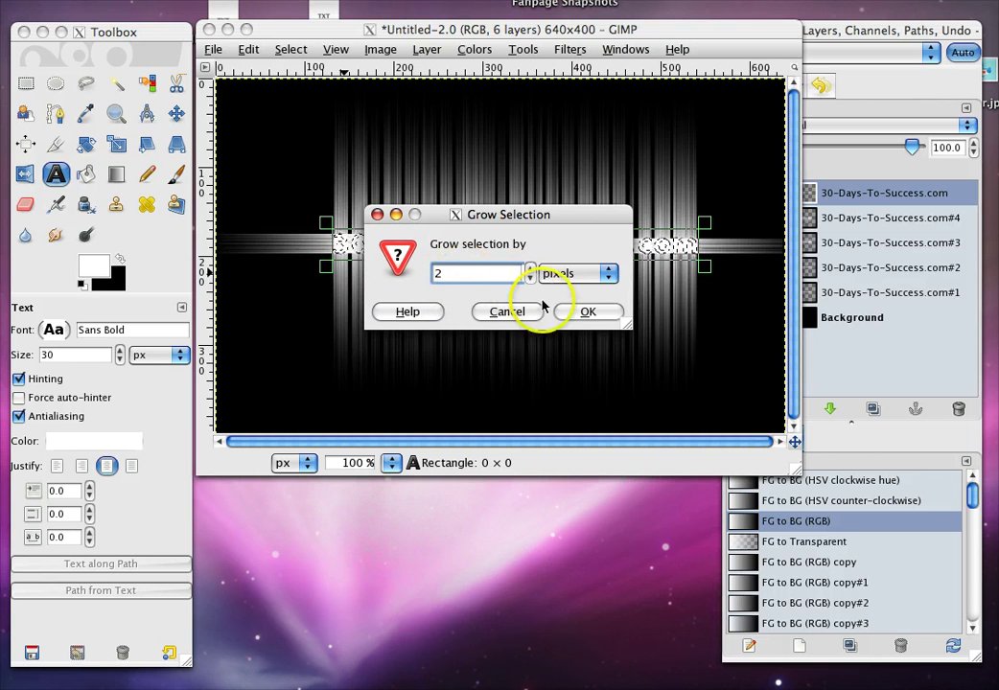
left_click(591, 311)
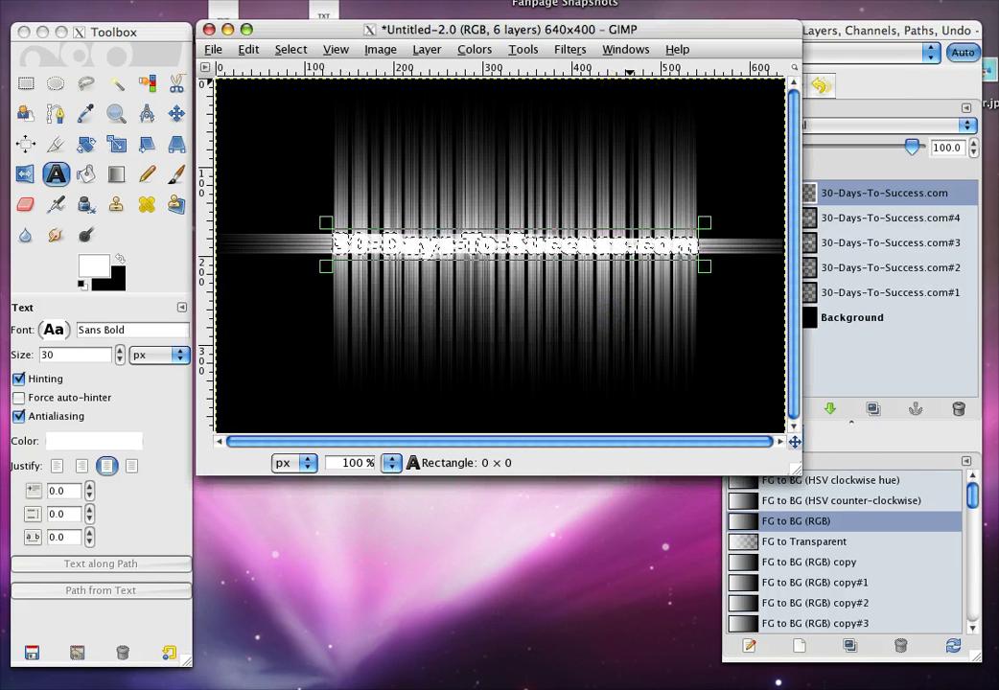
Add a new 640 × 400 px layer with transparency fill above the original text layer
left_click(891, 29)
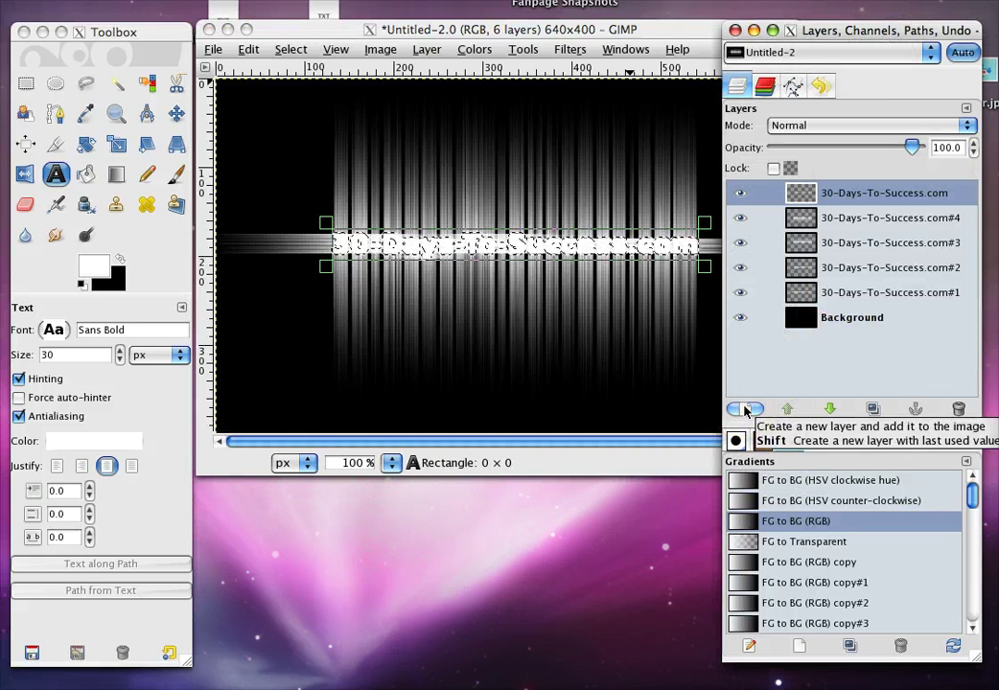
left_click(424, 53)
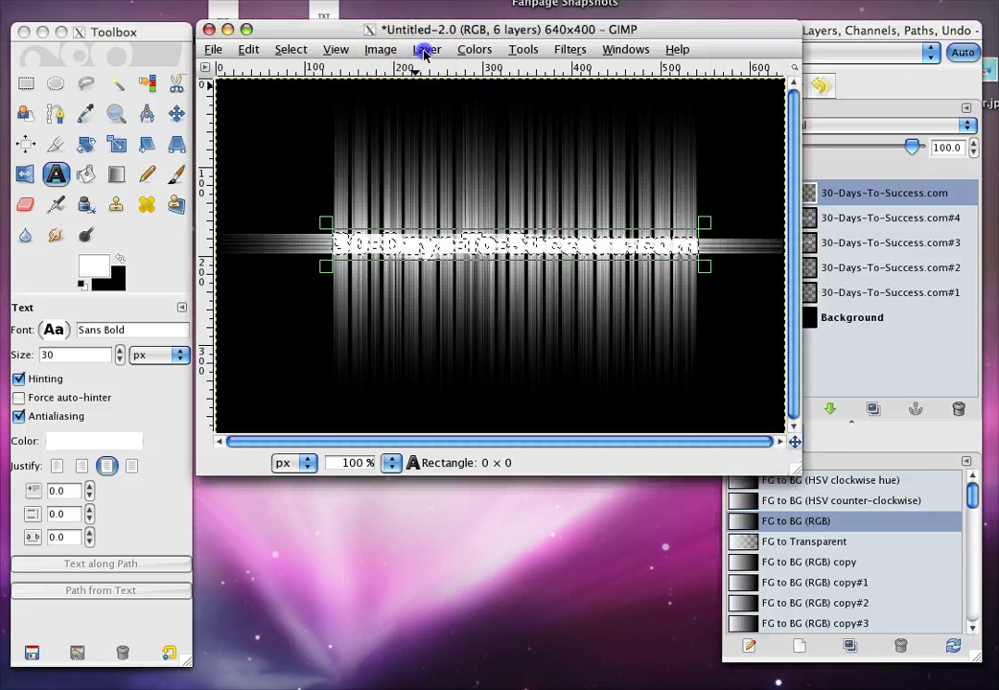
left_click(425, 53)
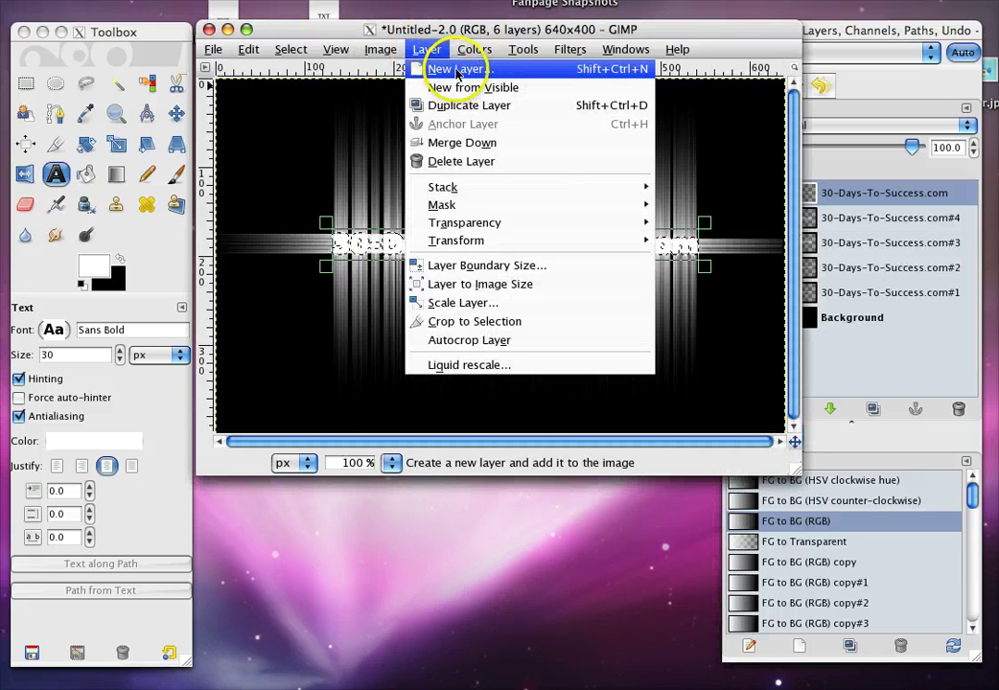
left_click(457, 71)
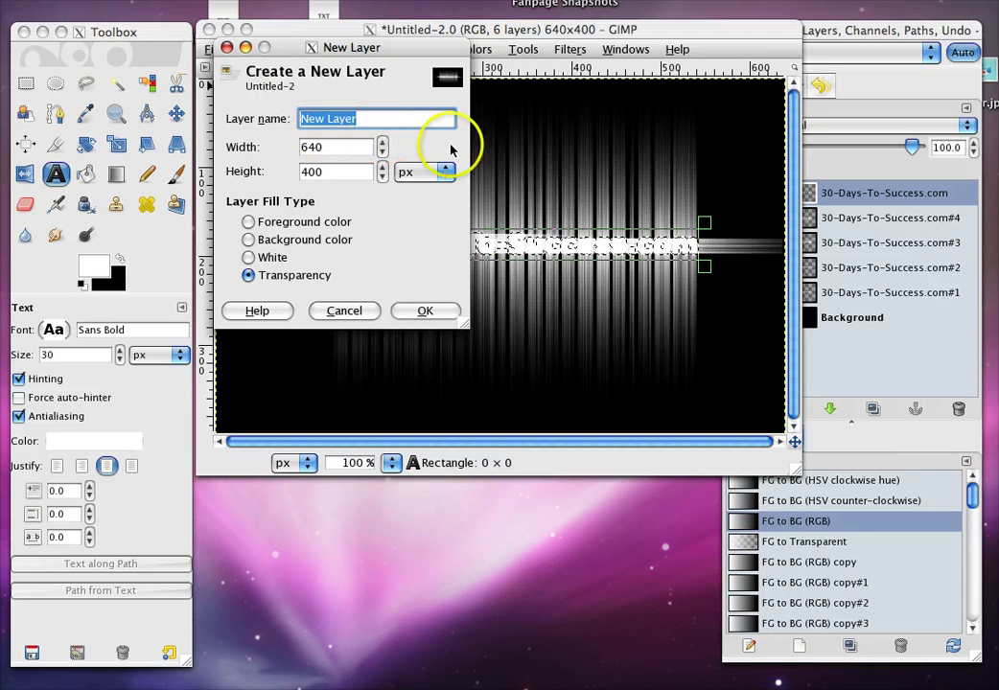
left_click(435, 311)
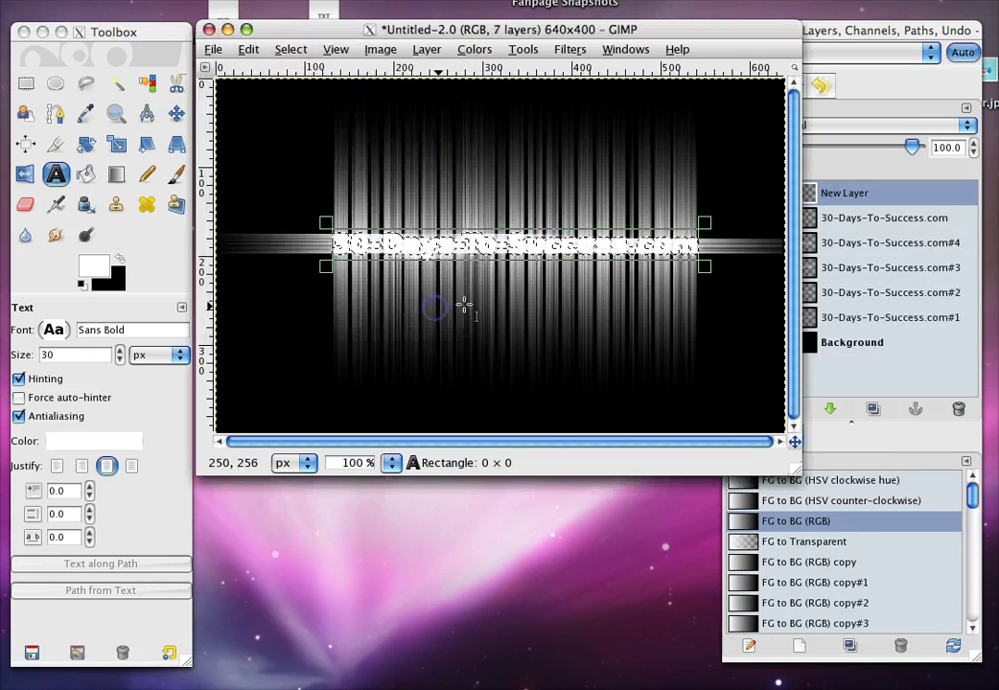
Lower the new transparent layer to sit directly beneath the original 30-Days-To-Success.com text layer
left_click(903, 32)
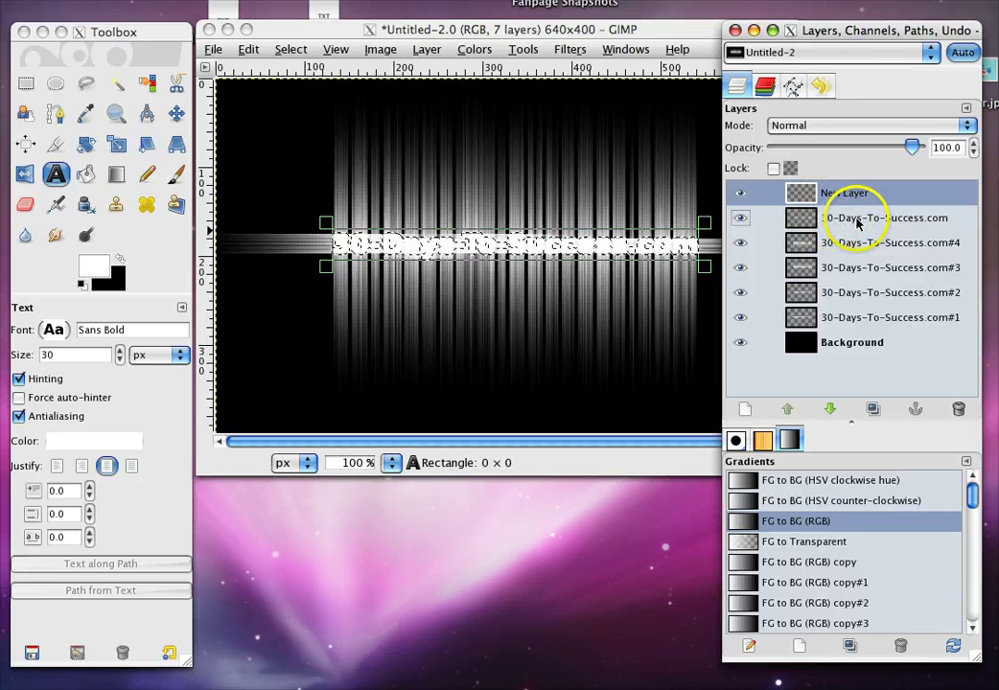
left_click(797, 194)
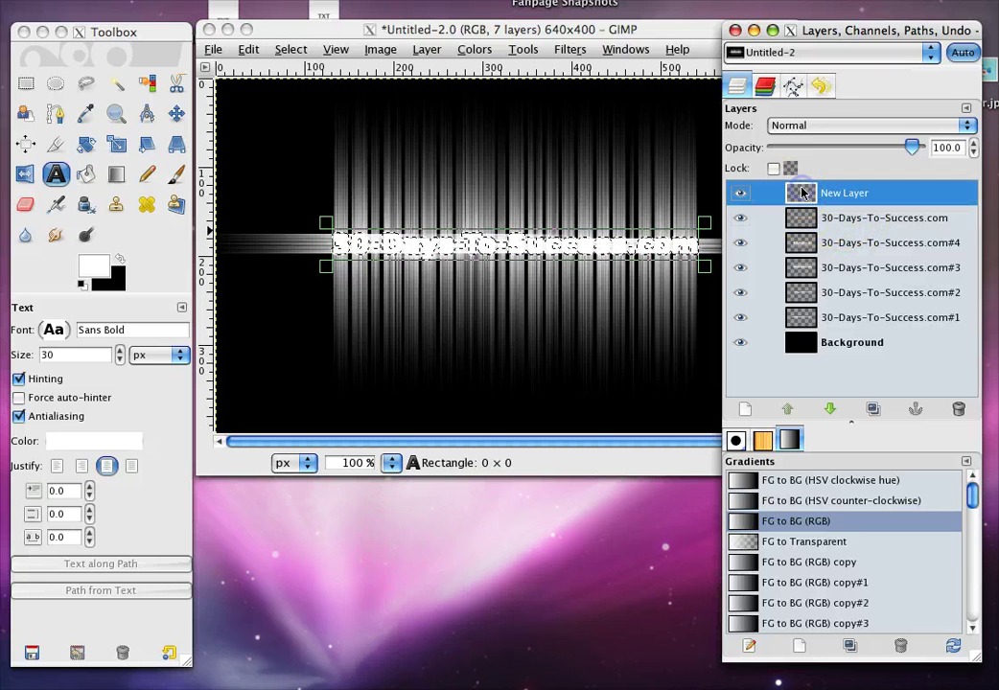
left_click(832, 411)
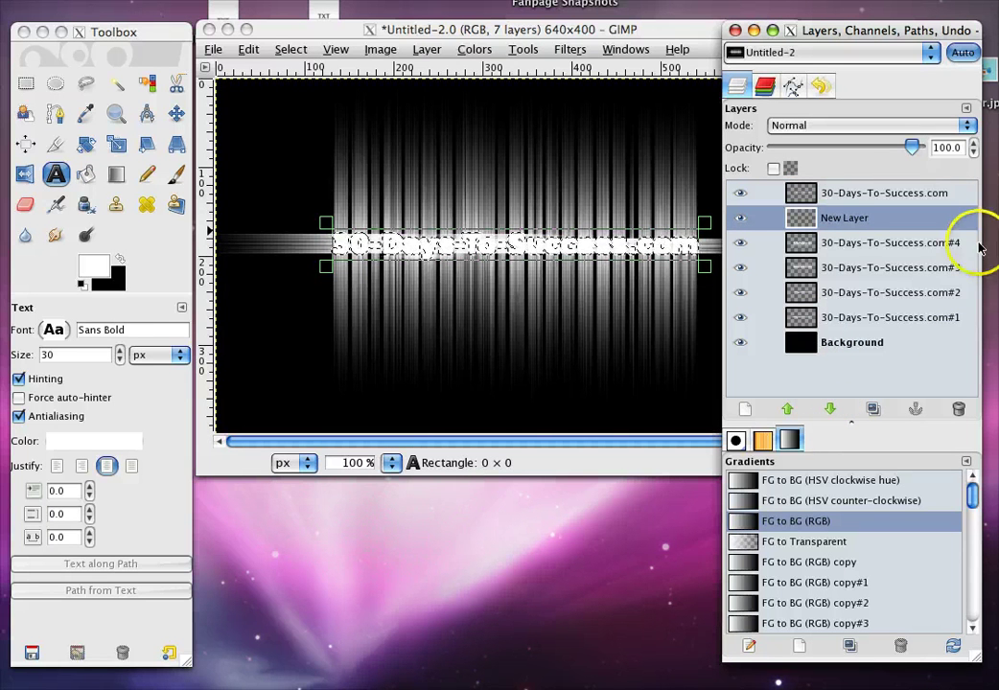
Bucket-fill the grown text selection with black on the new layer and clear the selection
left_click(87, 174)
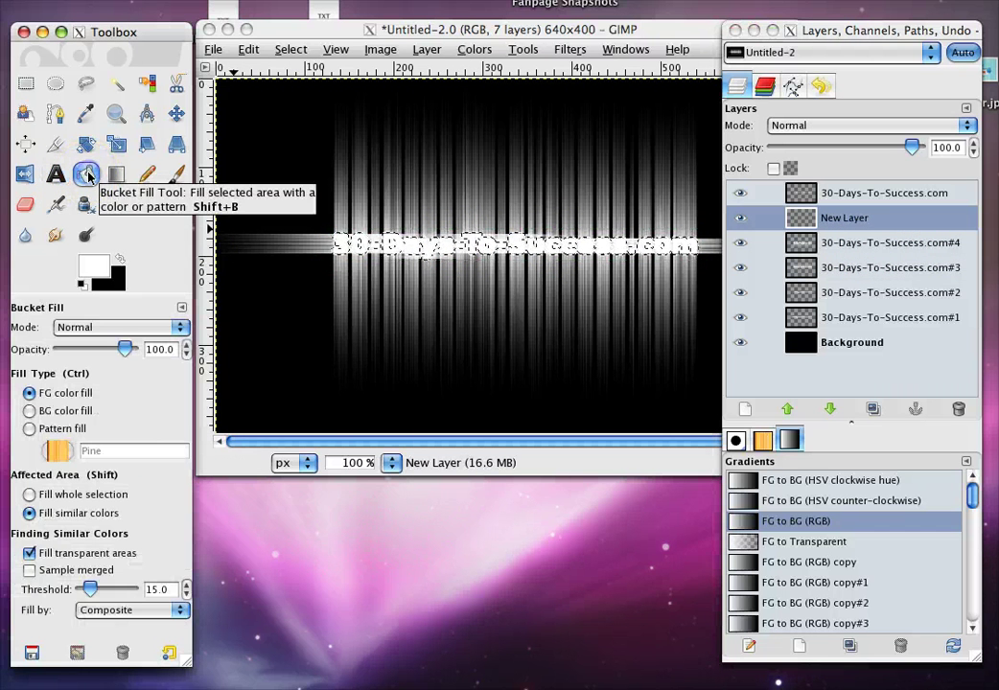
left_click(116, 257)
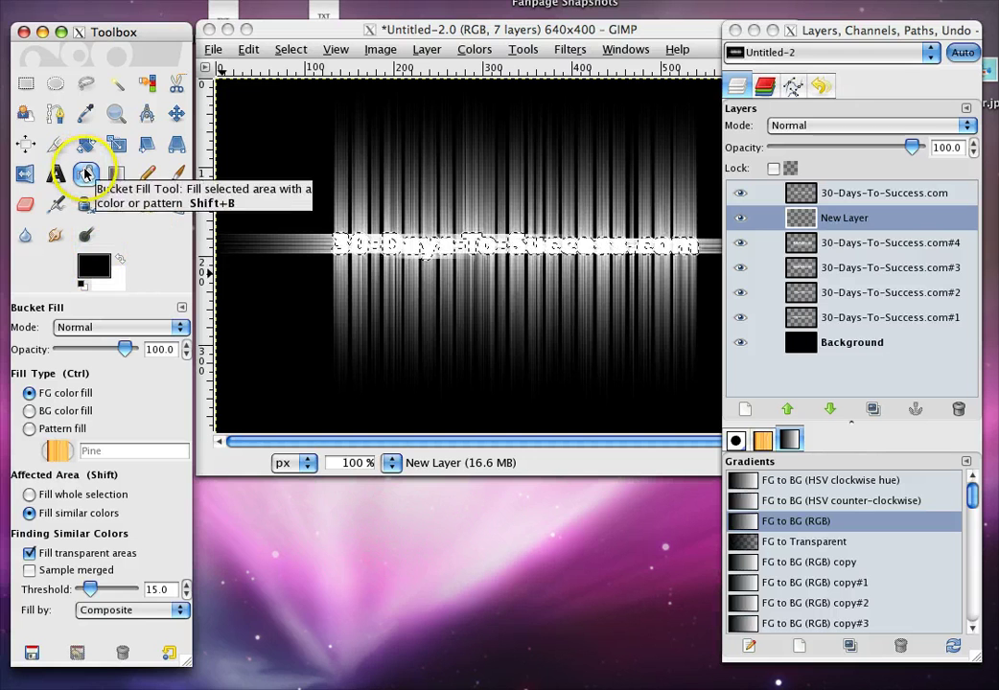
left_click(398, 245)
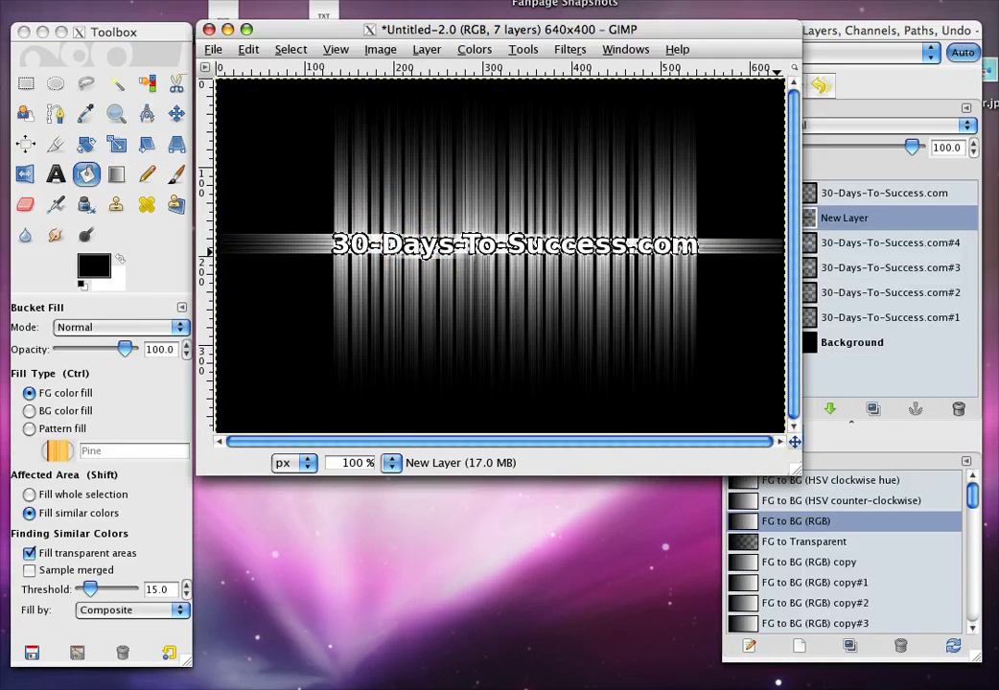
left_click(288, 50)
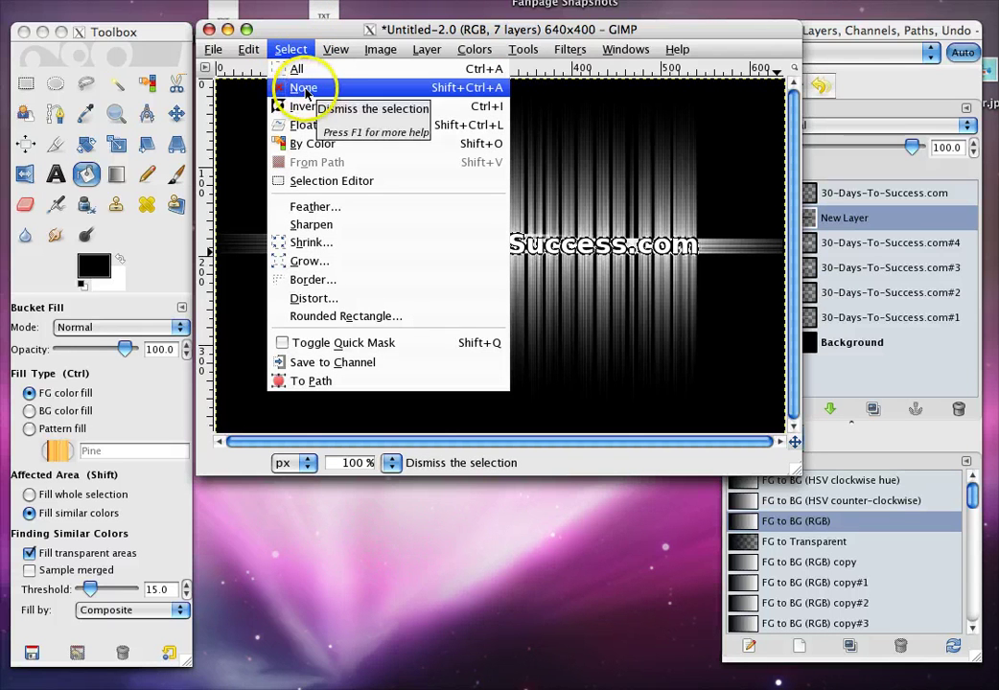
left_click(306, 90)
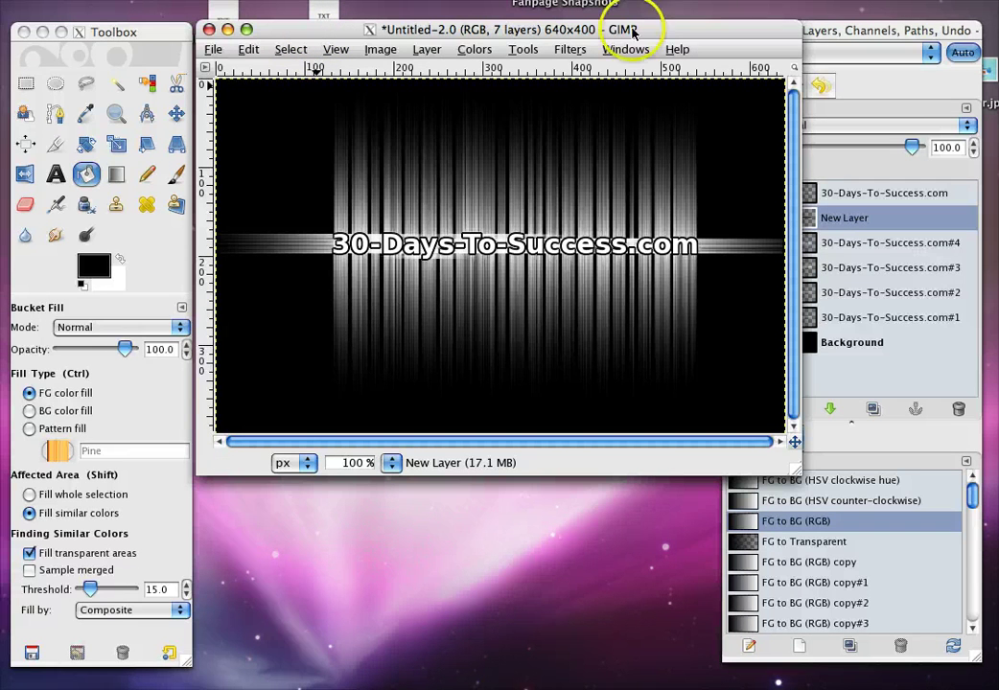
Apply a Gaussian Blur with 5.0 px horizontal and vertical radius to the black text outline layer, using the RLE method
left_click(572, 52)
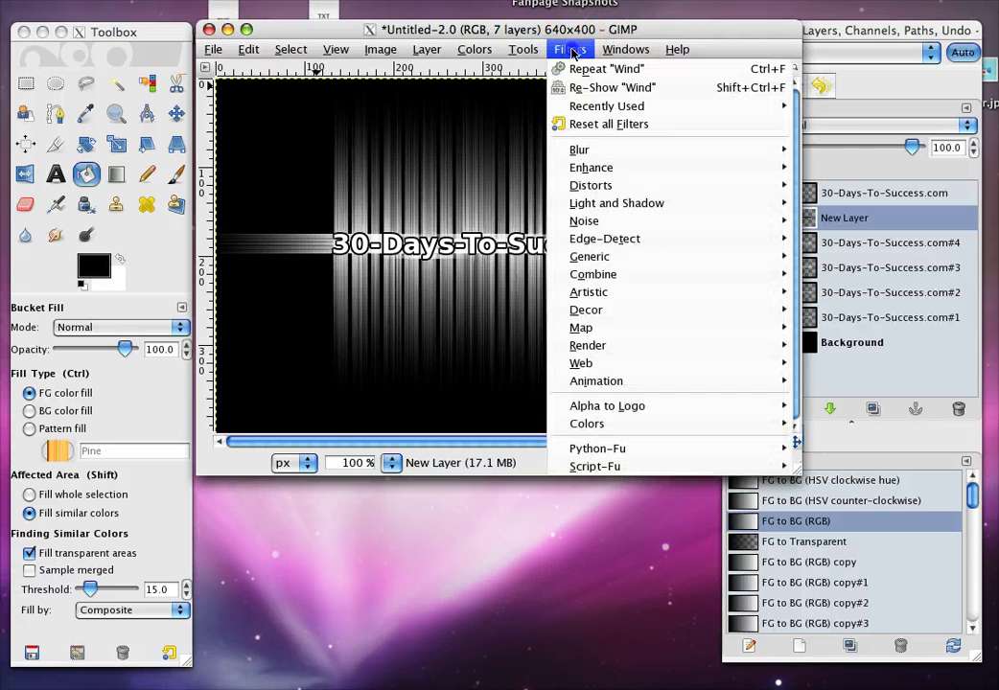
mouse_move(607, 150)
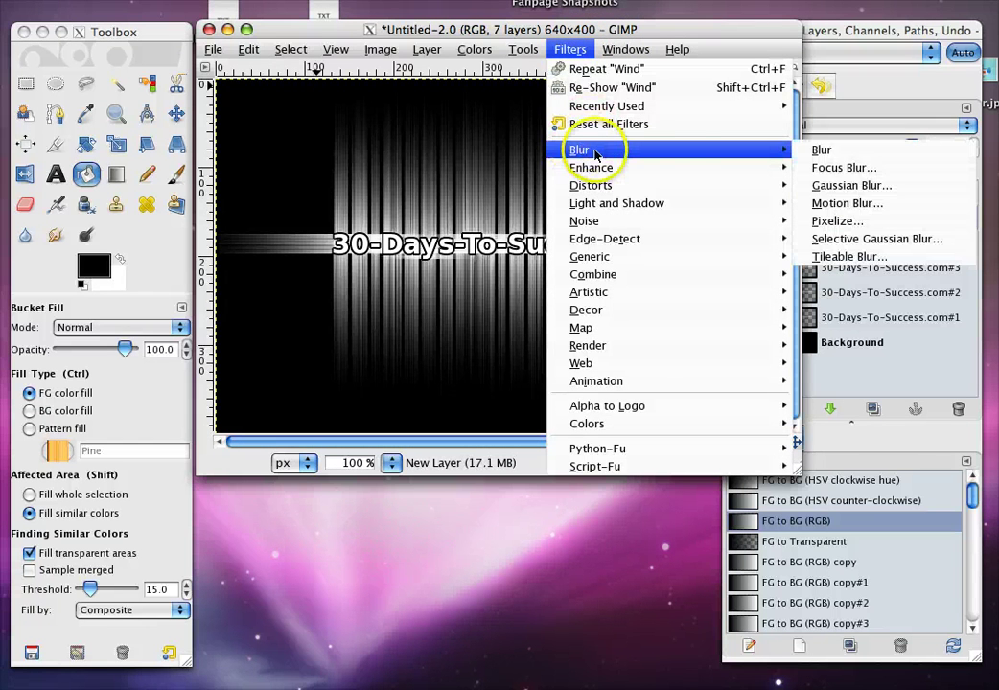
left_click(843, 186)
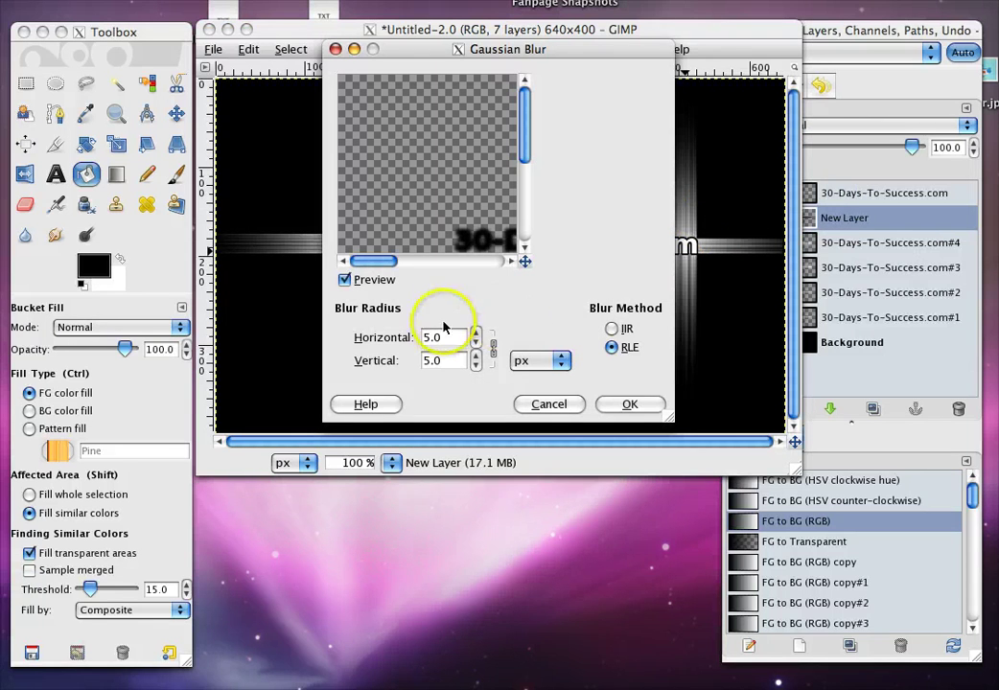
left_click(631, 406)
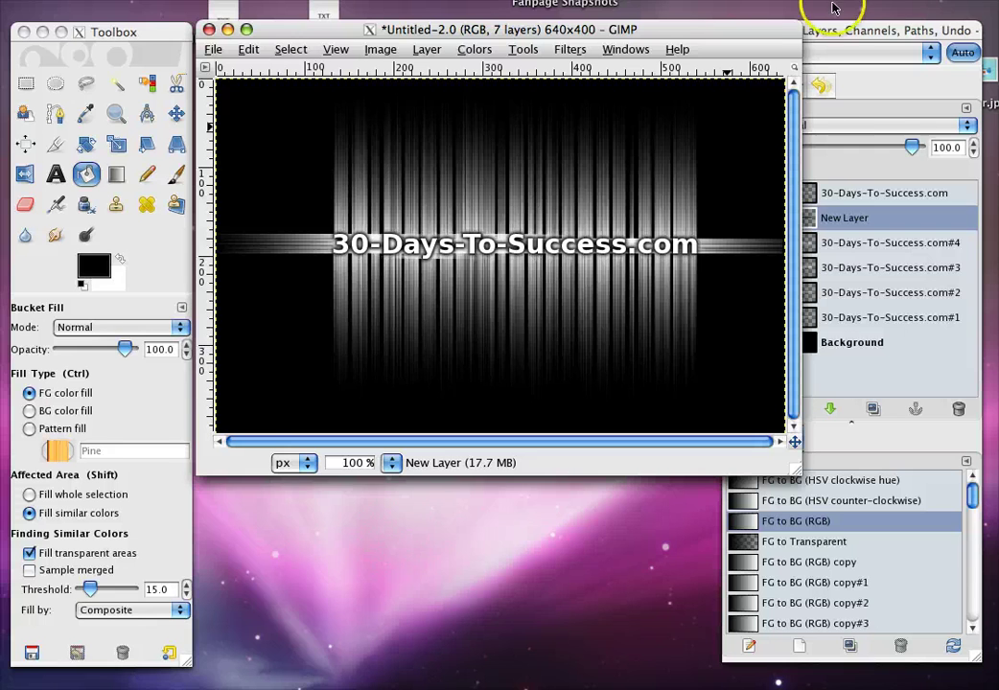
Merge all visible layers into one, with the final layer expanded as necessary
left_click(883, 31)
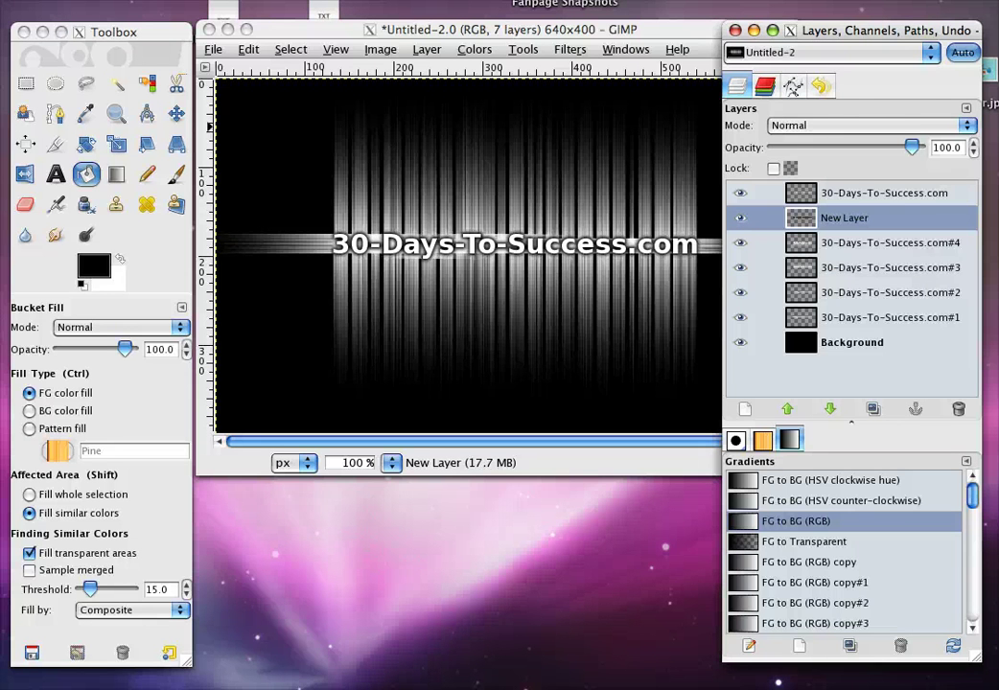
key("ctrl+m")
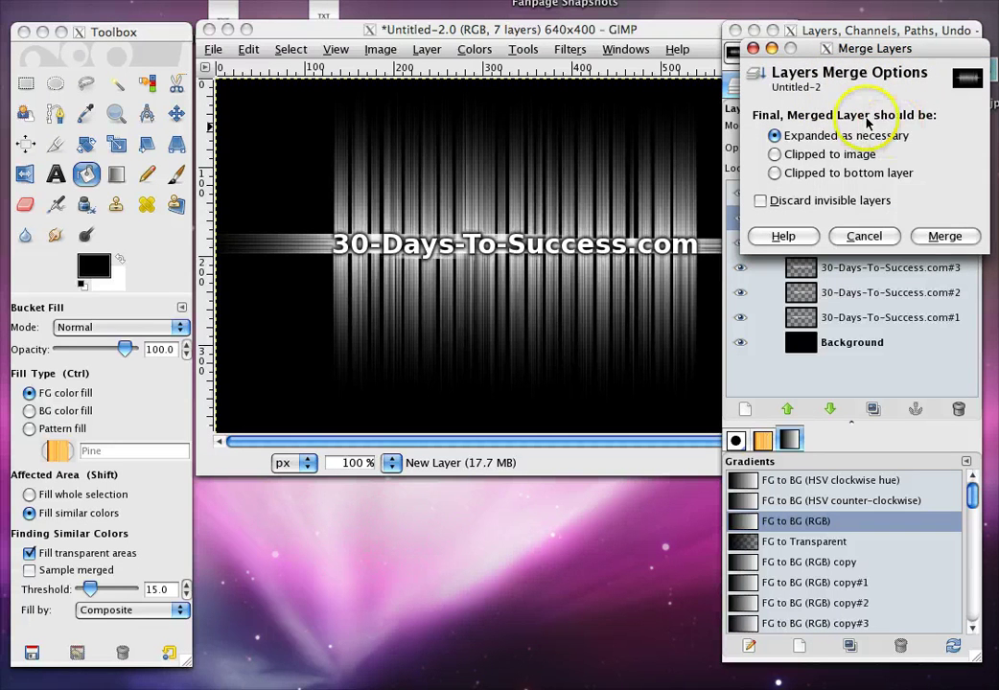
left_click(945, 235)
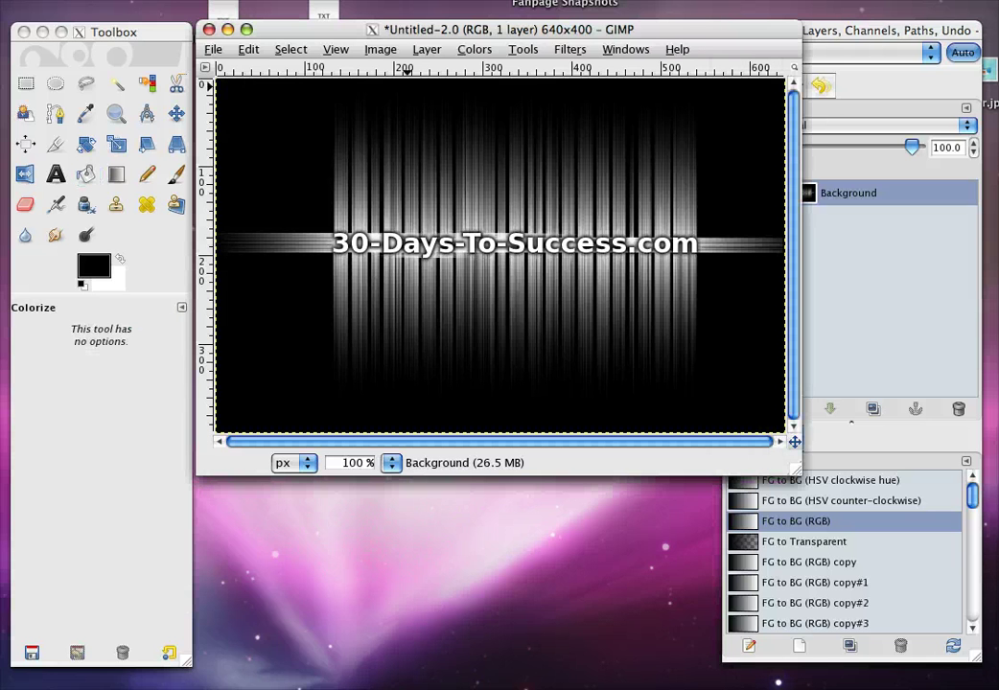
Colorize the merged text-and-streaks image yellow-green with a hue of 69
left_click(476, 51)
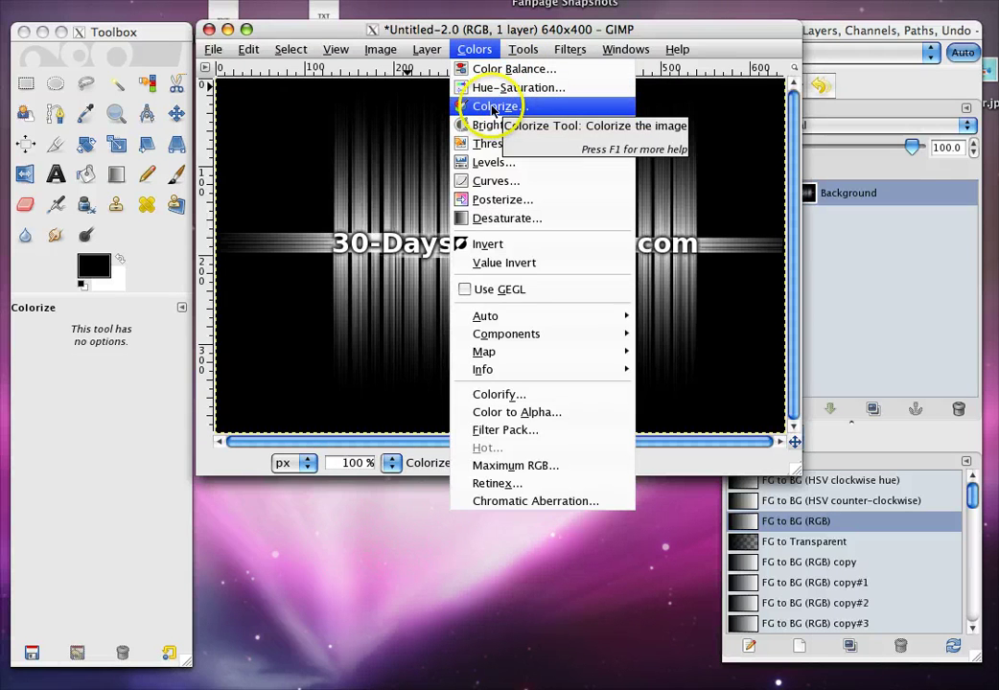
left_click(497, 105)
left_click_drag(299, 326, 392, 347)
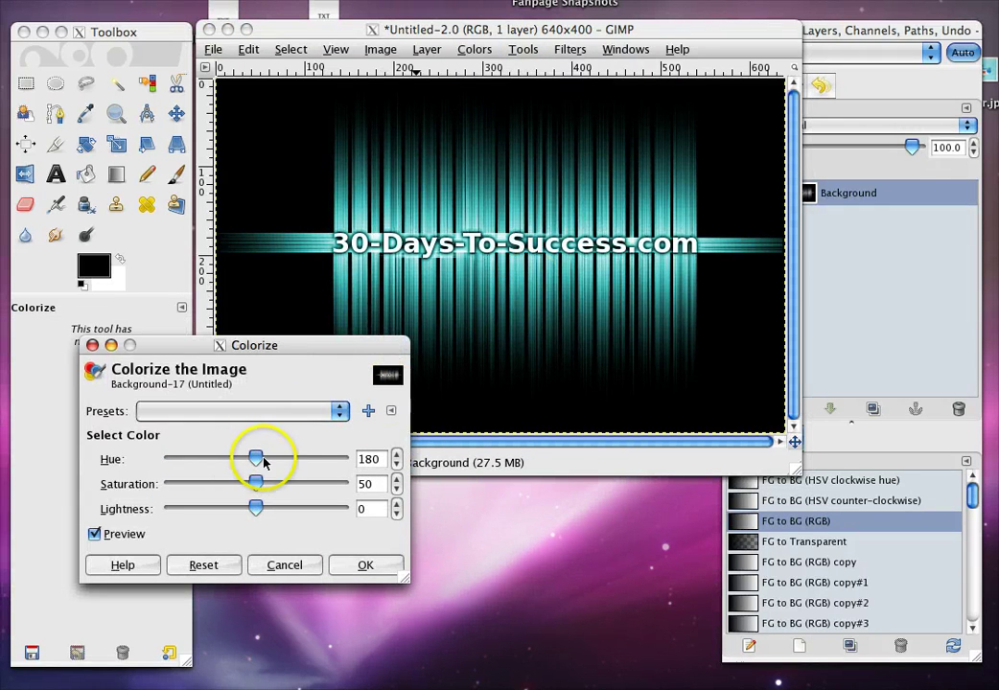
left_click_drag(255, 459, 208, 464)
left_click(382, 567)
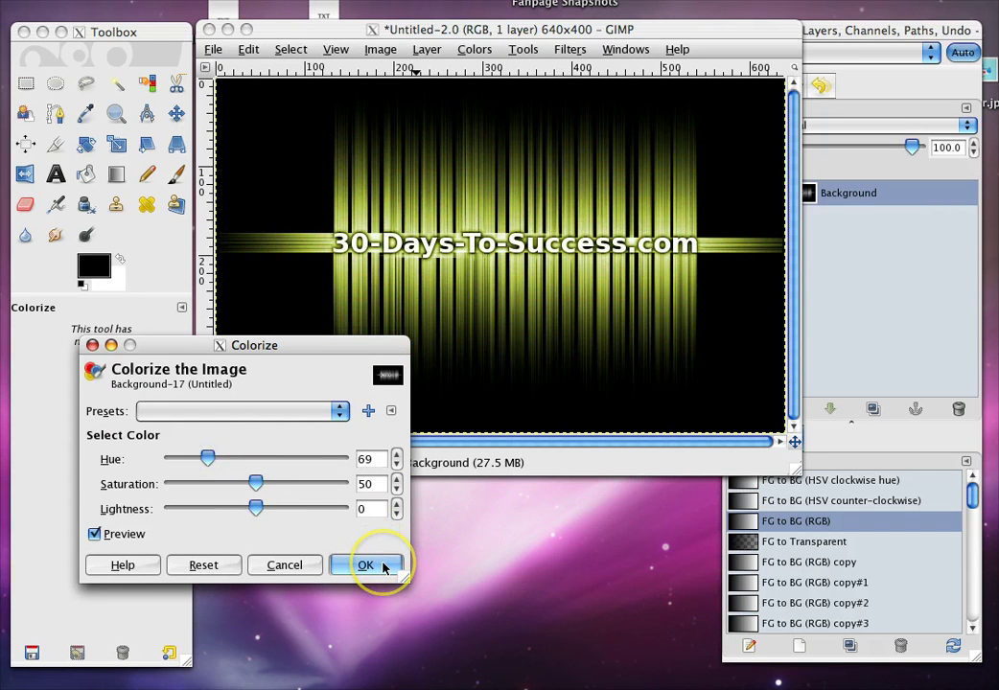
left_click(417, 39)
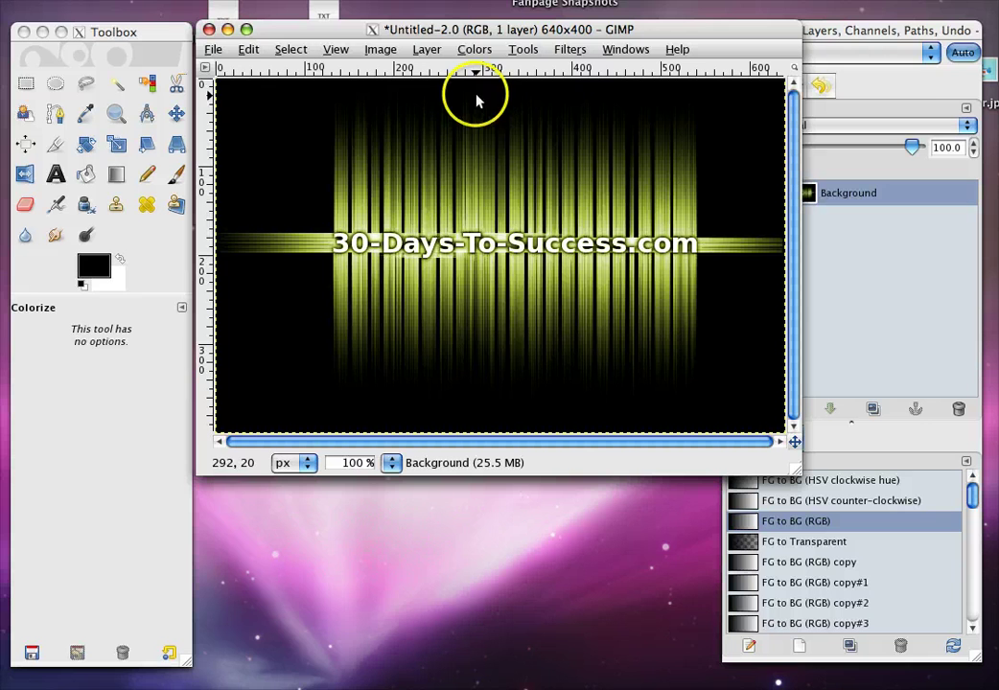
Scale the whole image to 97 pixels wide and 68 pixels high
left_click(378, 50)
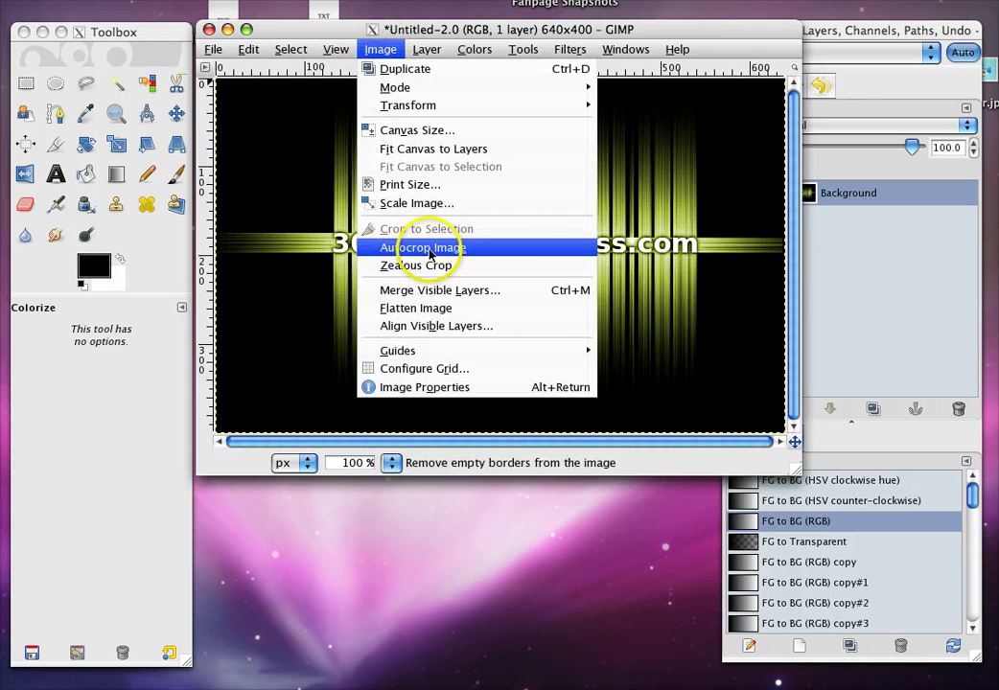
left_click(406, 205)
left_click_drag(397, 49, 439, 67)
left_click(411, 183)
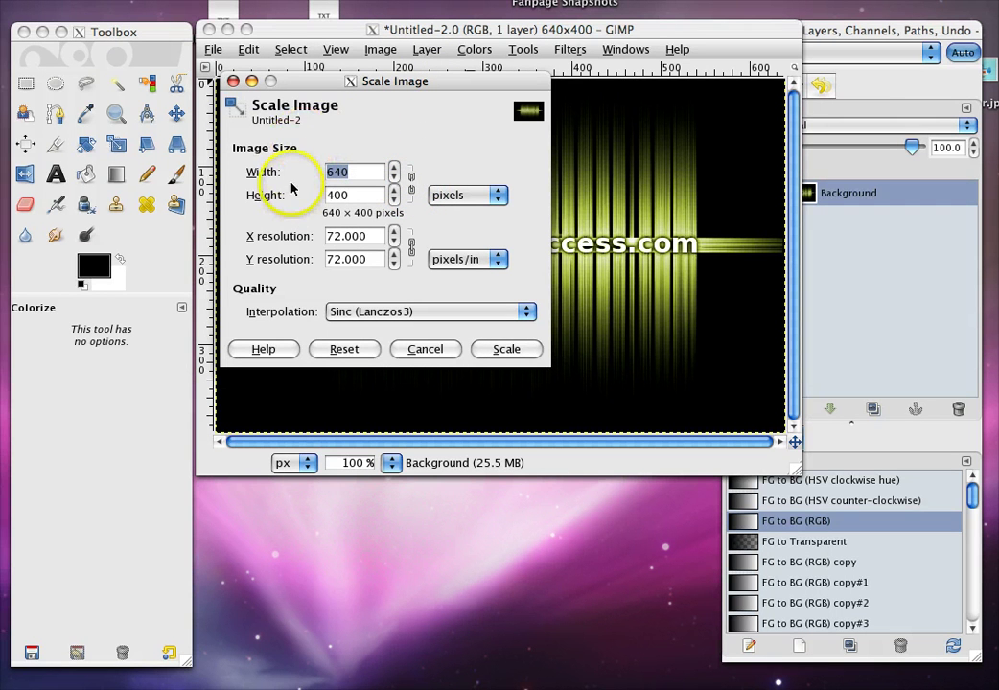
left_click_drag(378, 174, 316, 172)
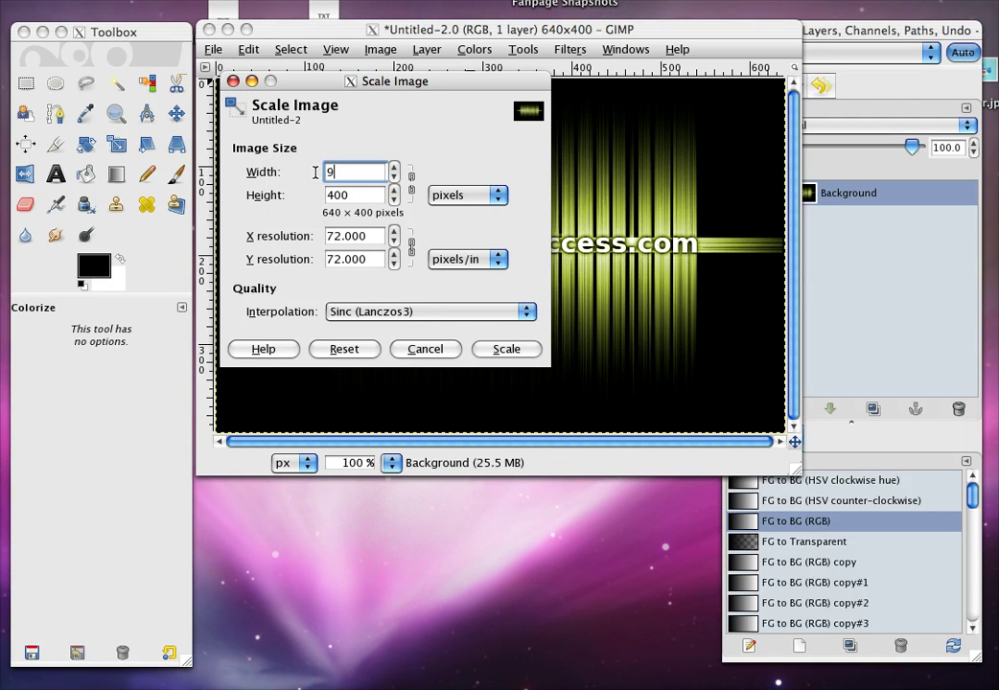
left_click_drag(369, 195, 319, 195)
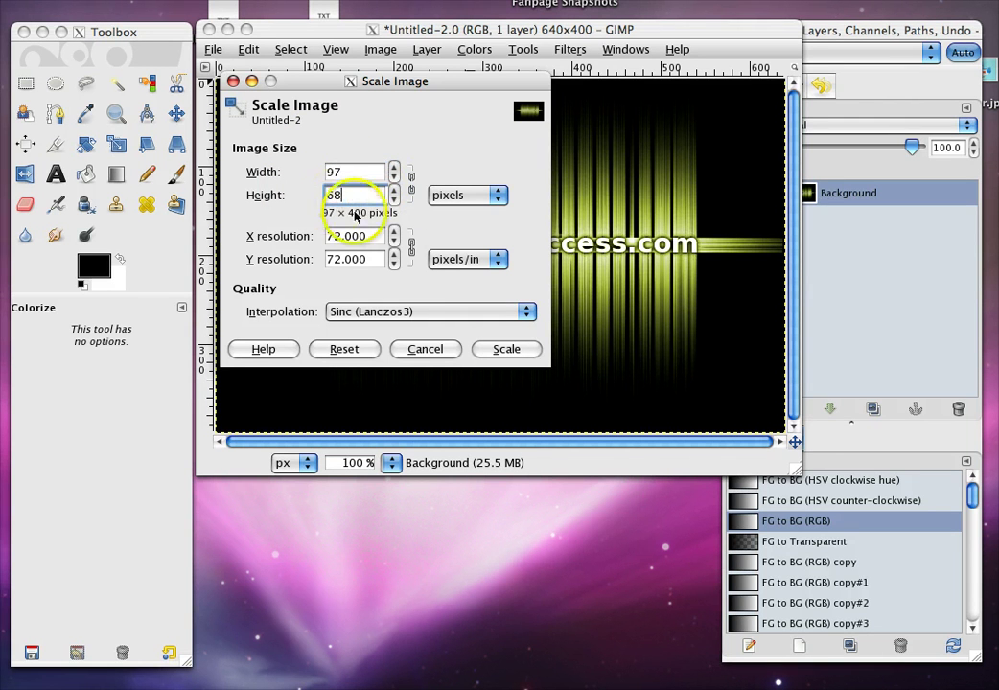
left_click(518, 352)
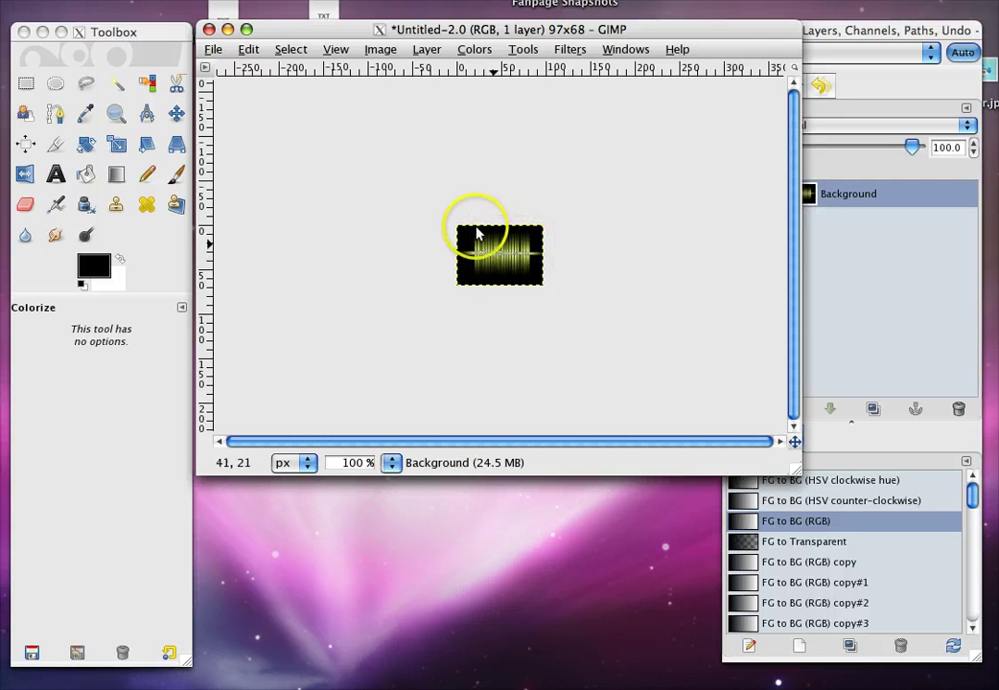
Start saving the scaled image as a new file and choose JPEG image as the file type
left_click(213, 49)
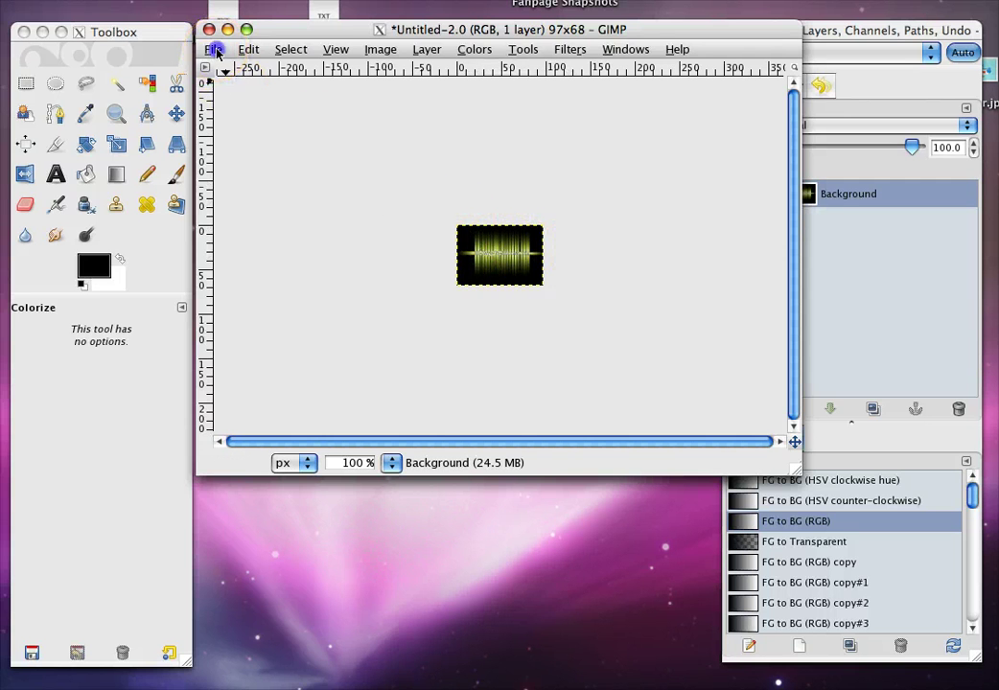
left_click(244, 204)
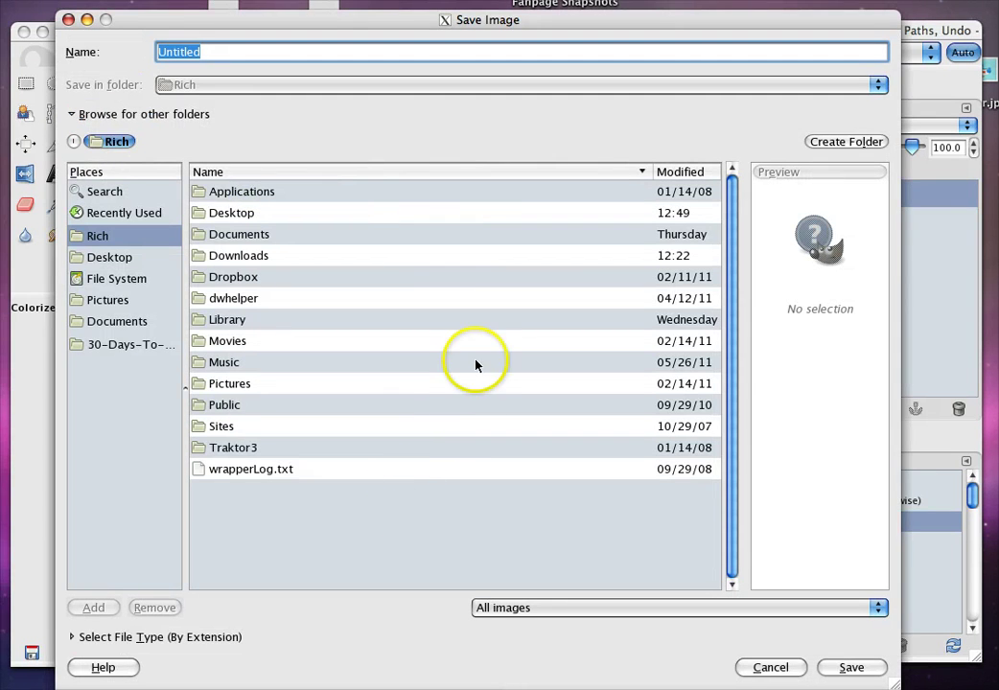
left_click(154, 639)
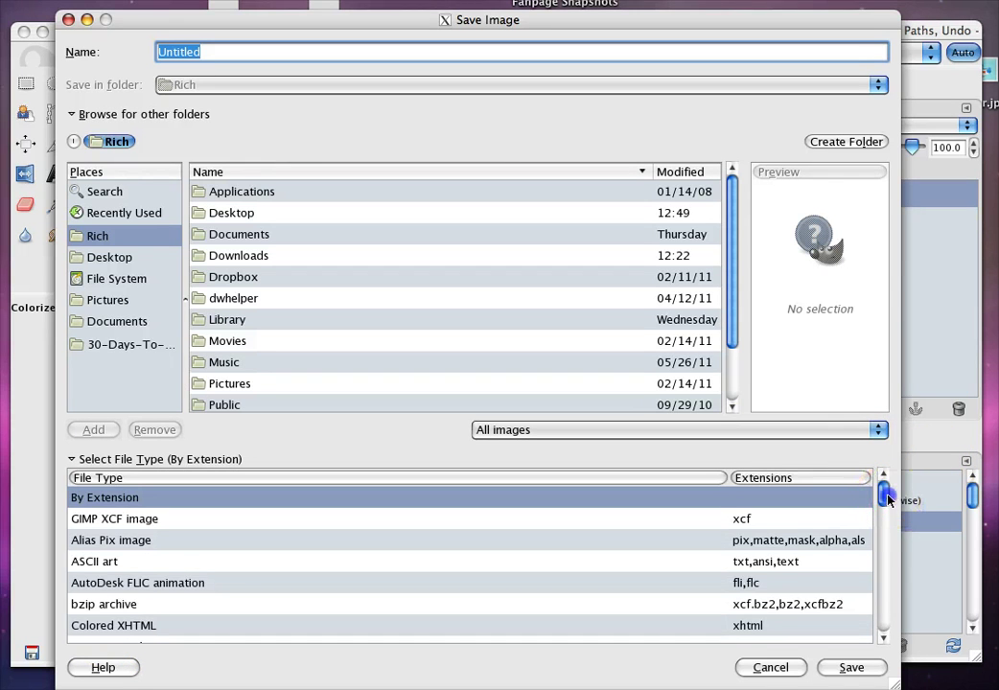
mouse_move(884, 494)
left_mouse_down()
mouse_move(885, 515)
mouse_move(885, 494)
left_mouse_up()
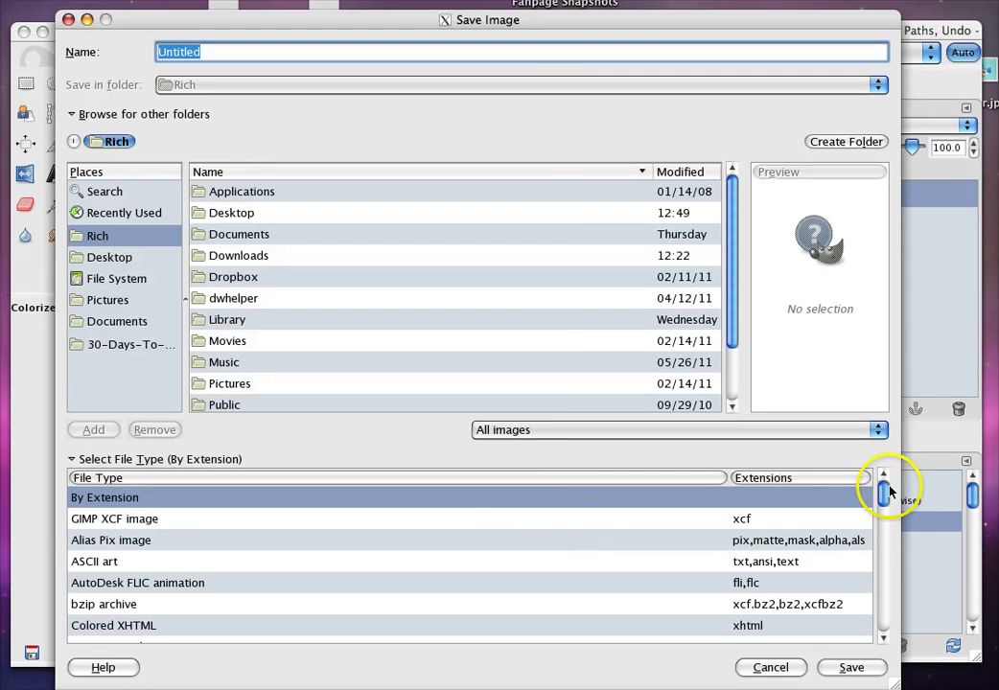
scroll(884, 499, "down", 1)
left_click_drag(884, 499, 881, 551)
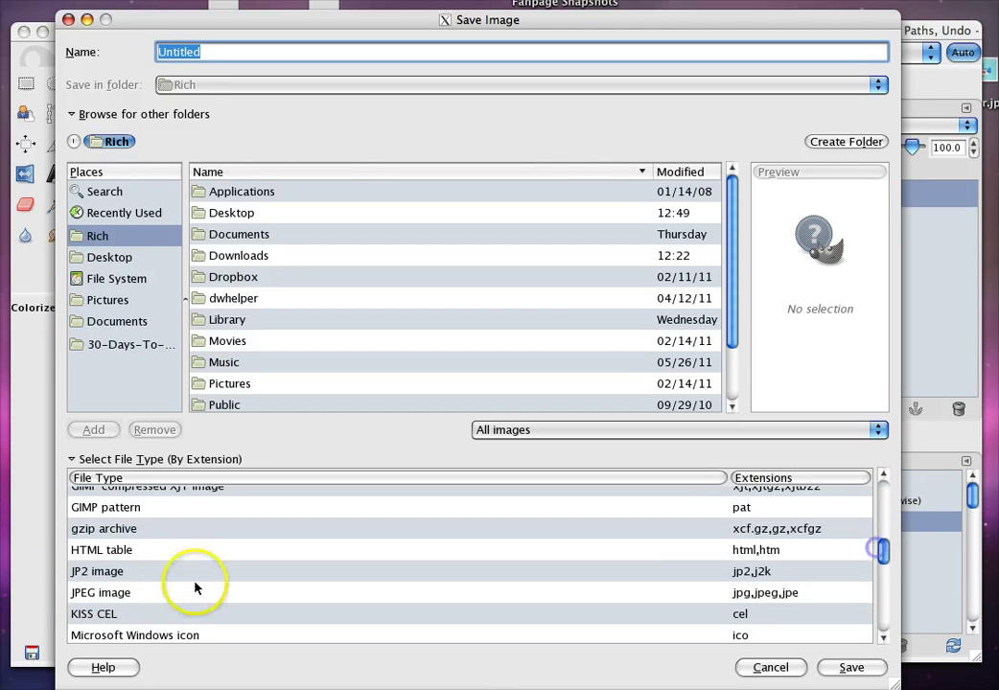
left_click(100, 596)
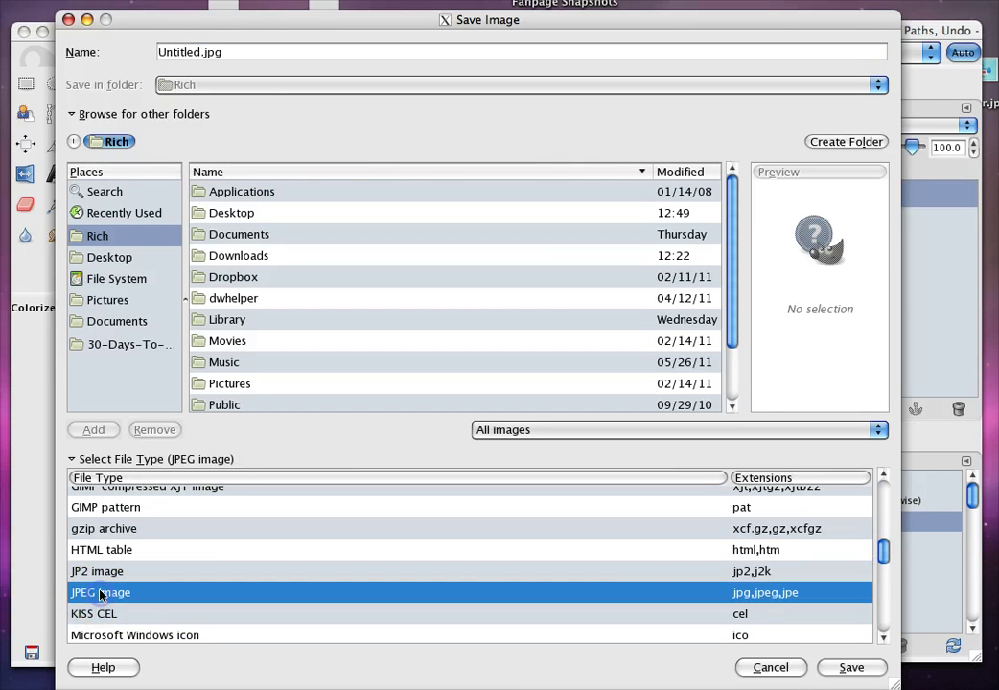
Name the file to save 30dtsimage.jpg, keeping the jpg extension
left_click(198, 55)
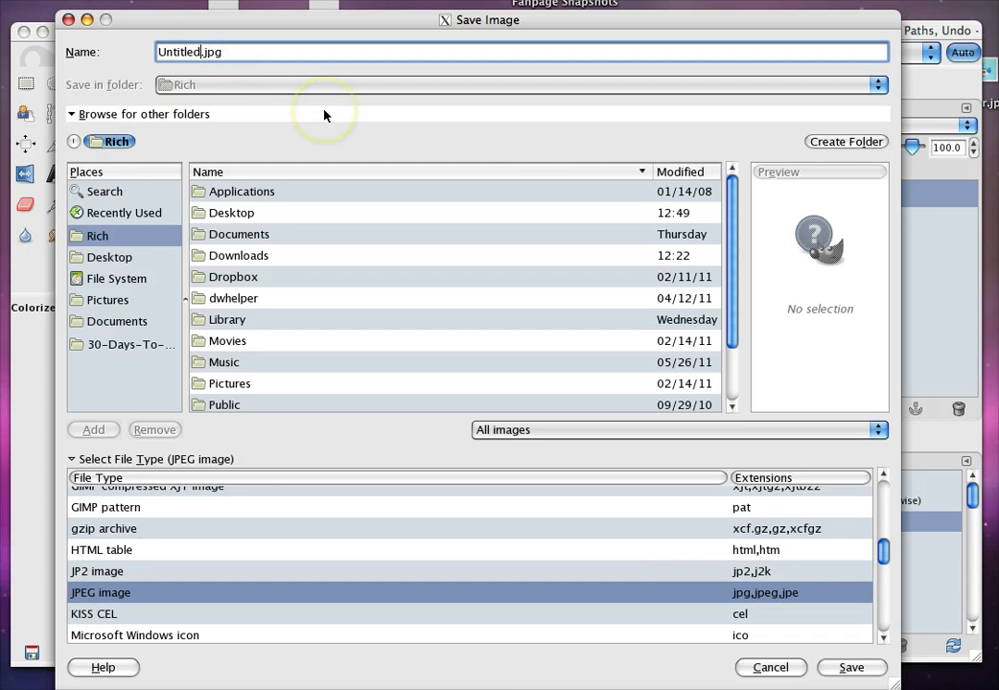
key("BackSpace")
key("BackSpace")
key("BackSpace")
key("BackSpace")
key("BackSpace")
key("BackSpace")
key("BackSpace")
key("BackSpace")
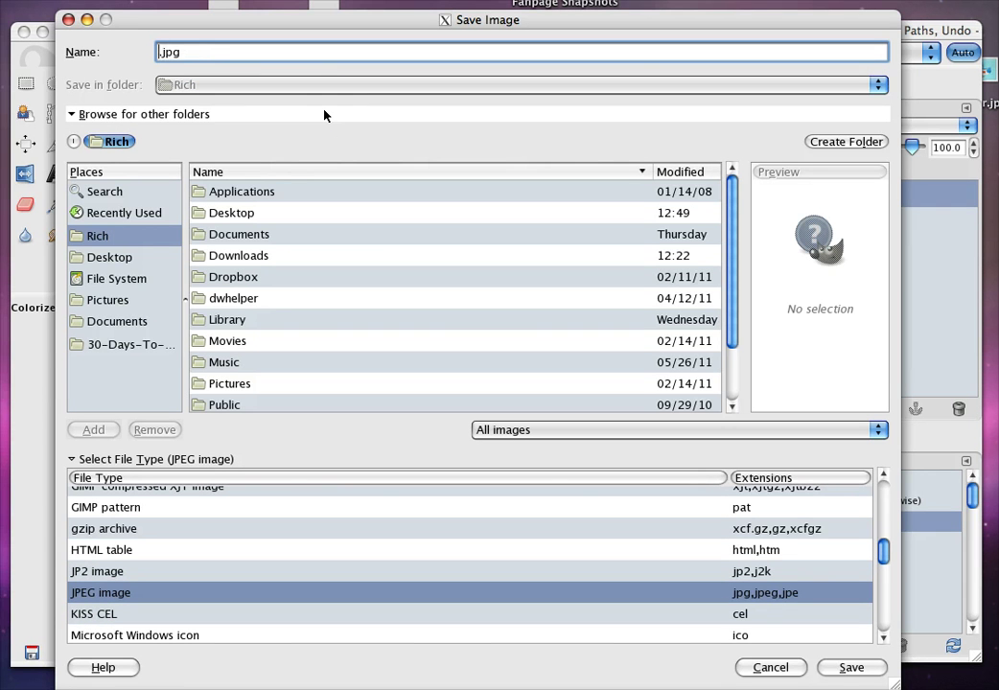
type("30dtsimage")
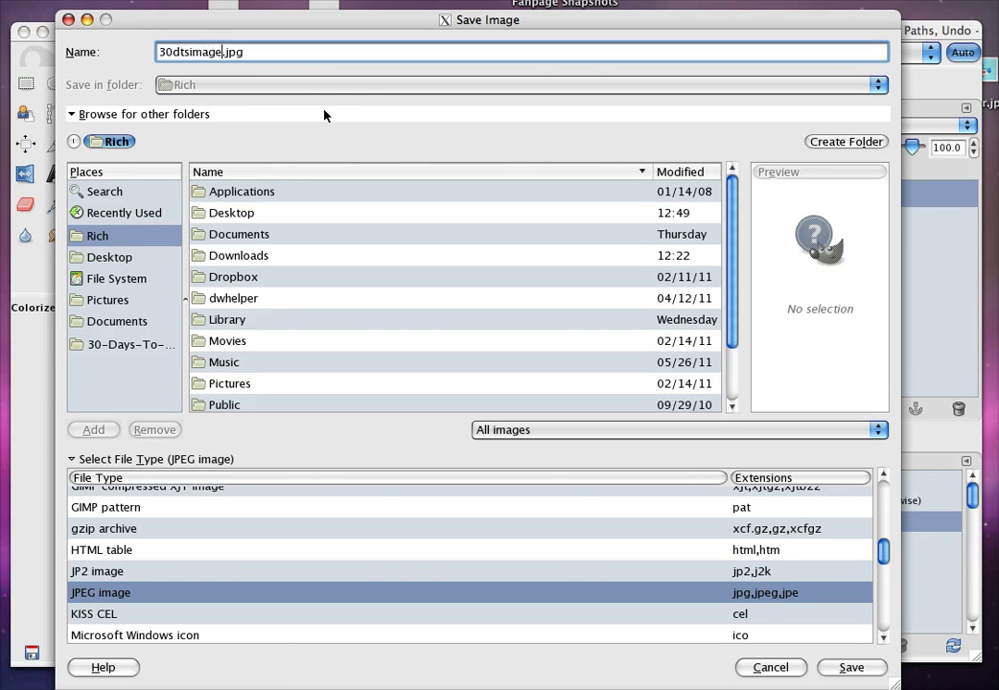